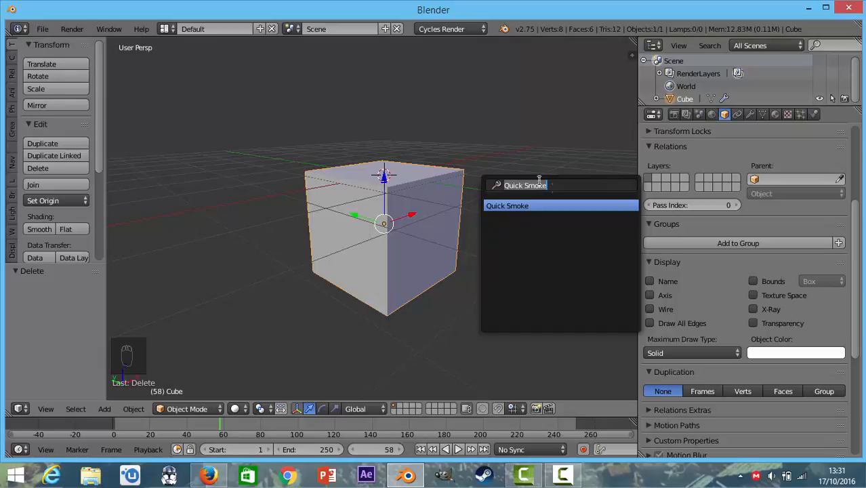
# Step: Apply the Quick Smoke effect to the cube to surround it with a smoke domain
pyautogui.click(567, 185)
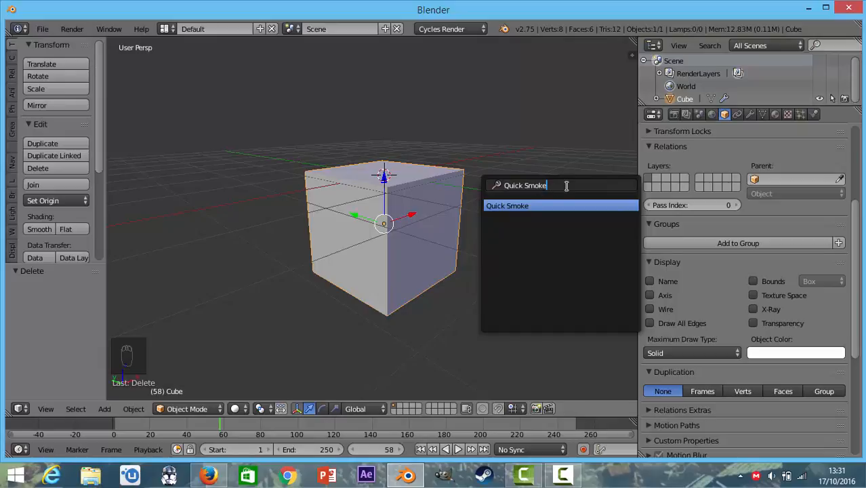
pyautogui.press('Return')
pyautogui.scroll(2, 569, 189)
pyautogui.scroll(-5, 518, 147)
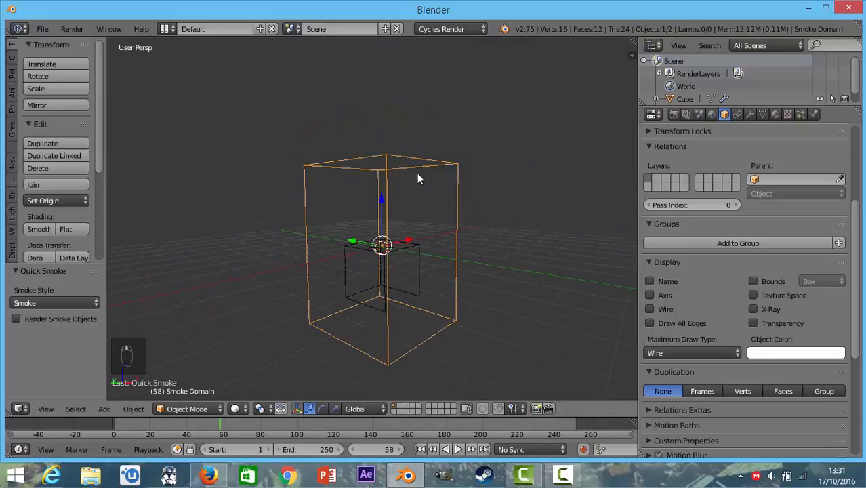
# Step: Move the cube down about 1.1 units along Z so it sits just above the floor of the smoke domain
pyautogui.moveTo(391, 172); pyautogui.dragTo(437, 200, button='middle')
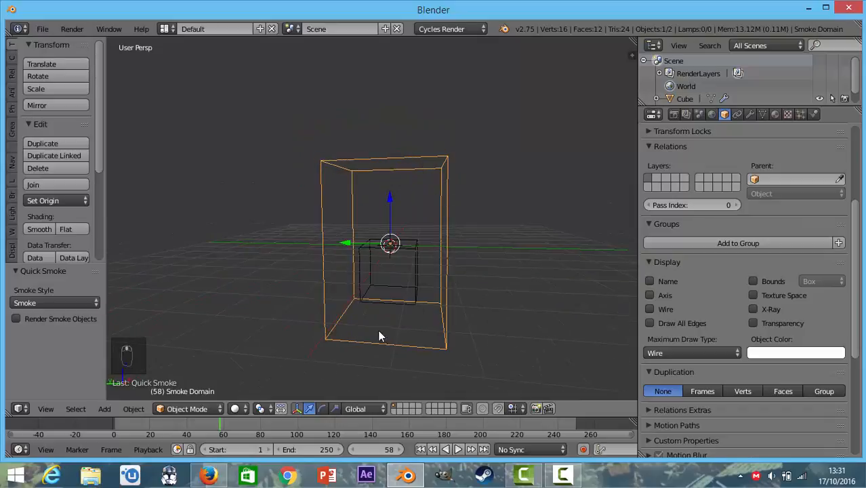
pyautogui.moveTo(379, 335); pyautogui.dragTo(381, 166, button='middle')
pyautogui.rightClick(384, 163)
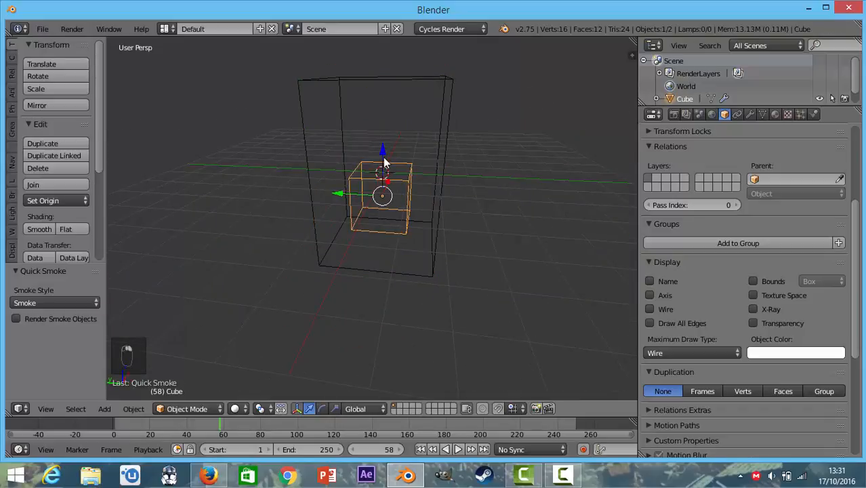
pyautogui.moveTo(384, 159); pyautogui.dragTo(383, 191)
pyautogui.moveTo(382, 191); pyautogui.dragTo(385, 167, button='middle')
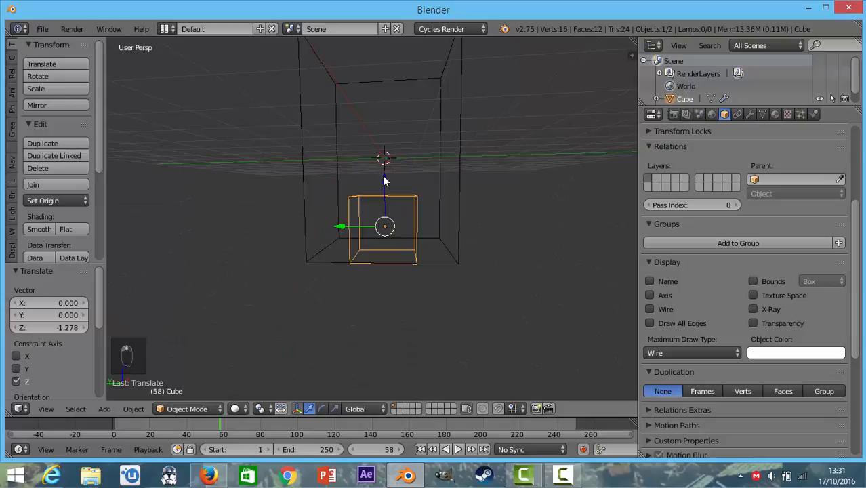
pyautogui.moveTo(383, 181); pyautogui.dragTo(420, 157)
# Step: Split the 3D viewport into two stacked areas and turn the upper one into a node editor
pyautogui.moveTo(628, 47); pyautogui.dragTo(630, 191)
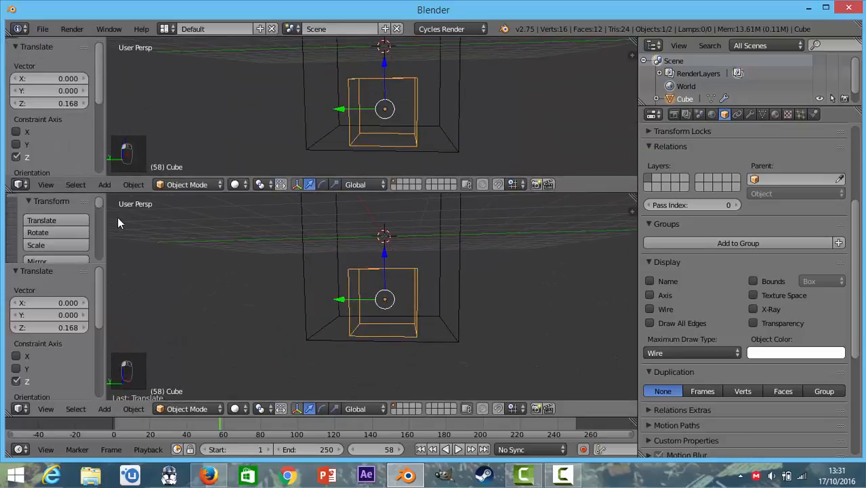
pyautogui.click(18, 184)
pyautogui.click(48, 339)
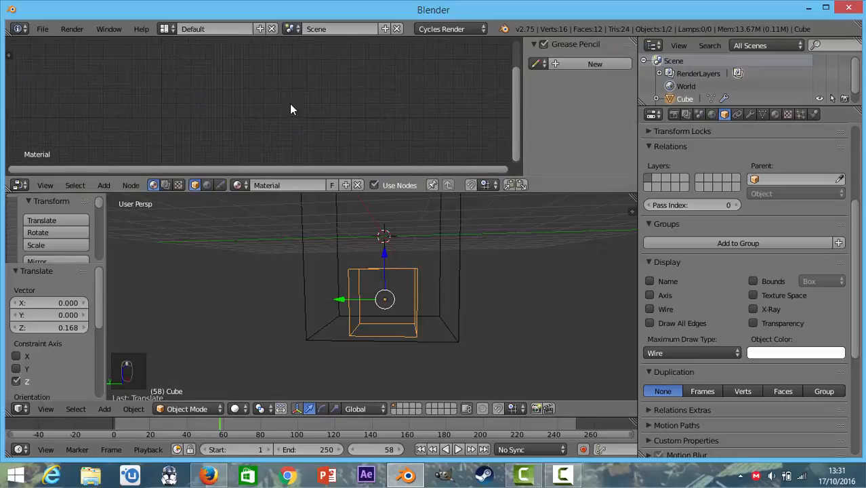
# Step: Add a Material Output node to the cube's material and restore the 3D view over the node editor area
pyautogui.hotkey('shift', 'a')
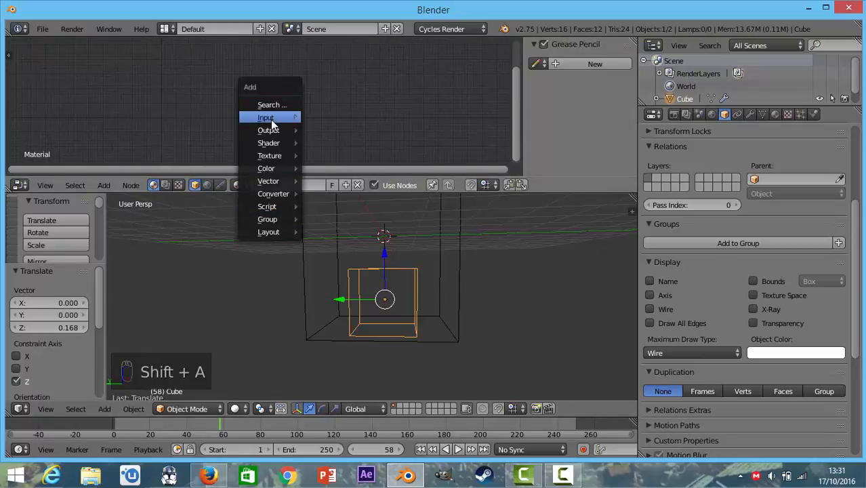
pyautogui.moveTo(271, 117)
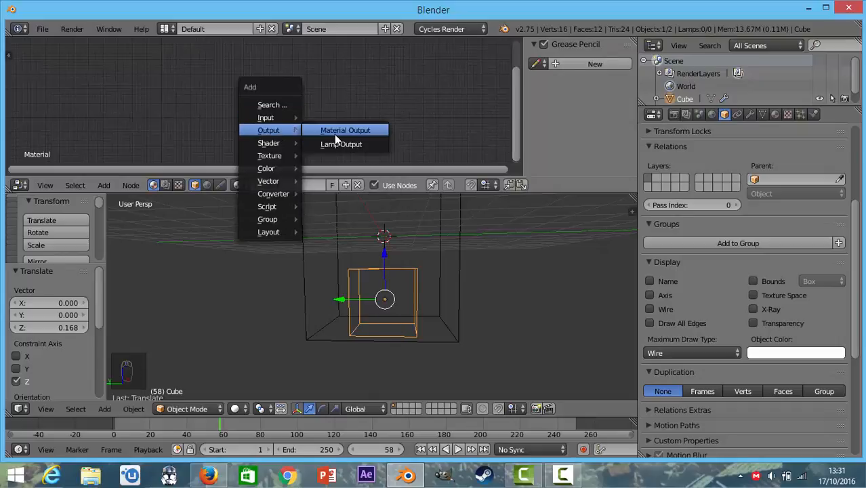
pyautogui.click(334, 141)
pyautogui.moveTo(391, 81); pyautogui.dragTo(258, 117, button='middle')
pyautogui.scroll(8, 259, 117)
pyautogui.moveTo(361, 120); pyautogui.dragTo(395, 139, button='middle')
pyautogui.moveTo(399, 318); pyautogui.dragTo(381, 300, button='middle')
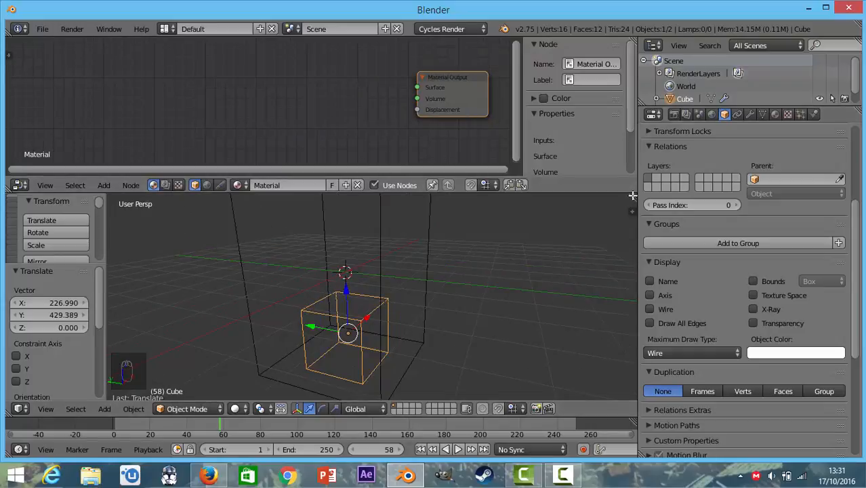
pyautogui.hotkey('ctrl', 'Up')
# Step: Play the animation from frame 1 and examine the smoke rising from the cube inside the domain
pyautogui.hotkey('alt', 'a')
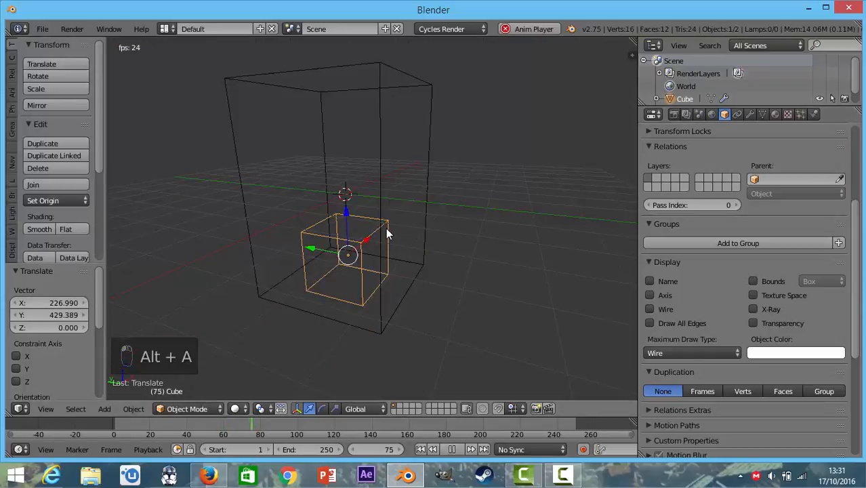
pyautogui.press('Escape')
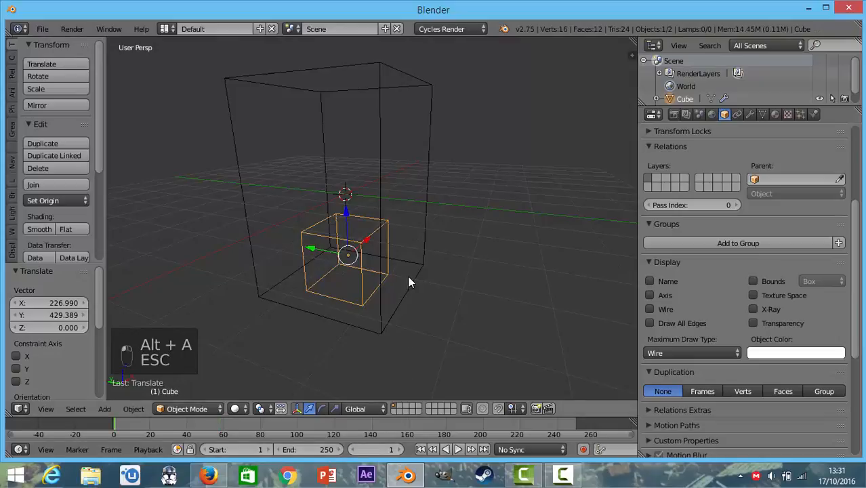
pyautogui.hotkey('alt', 'a')
pyautogui.moveTo(413, 270); pyautogui.dragTo(680, 115, button='middle')
pyautogui.scroll(3, 353, 244)
pyautogui.scroll(-4, 441, 263)
pyautogui.hotkey('alt', 'a')
pyautogui.scroll(3, 431, 256)
pyautogui.click(464, 30)
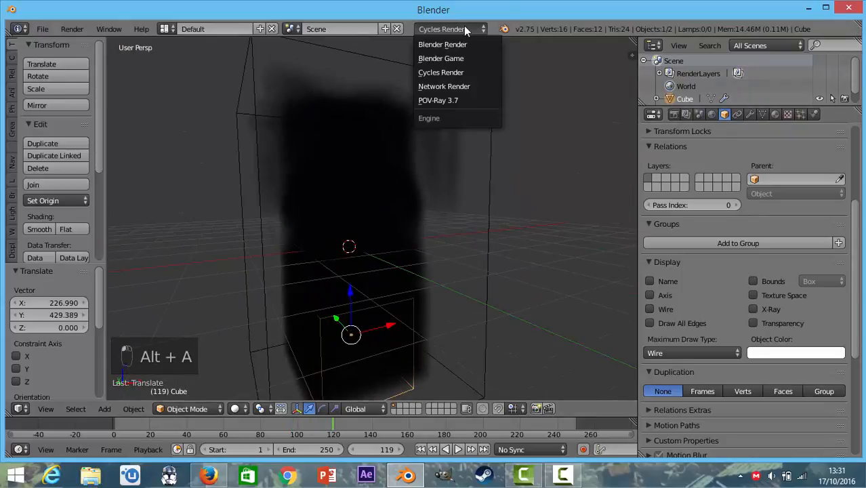
pyautogui.click(446, 30)
pyautogui.click(447, 30)
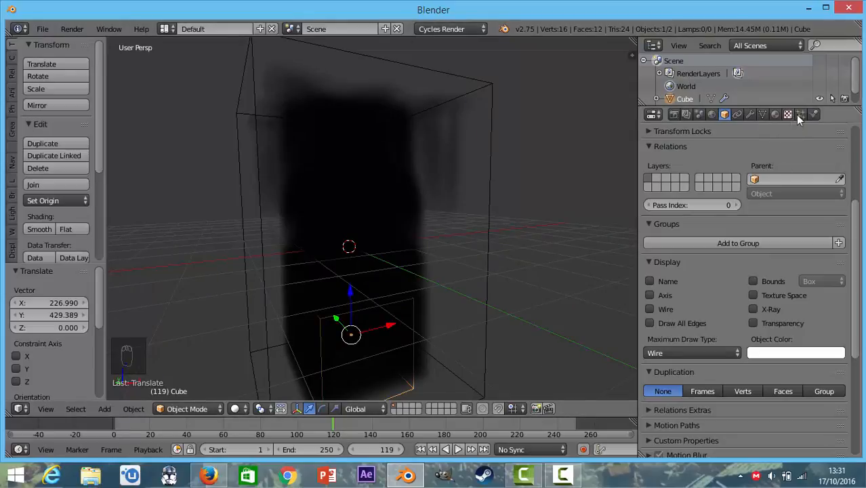
# Step: Set the cube's smoke flow type to Fire + Smoke in its physics settings and check the flow source options
pyautogui.click(813, 116)
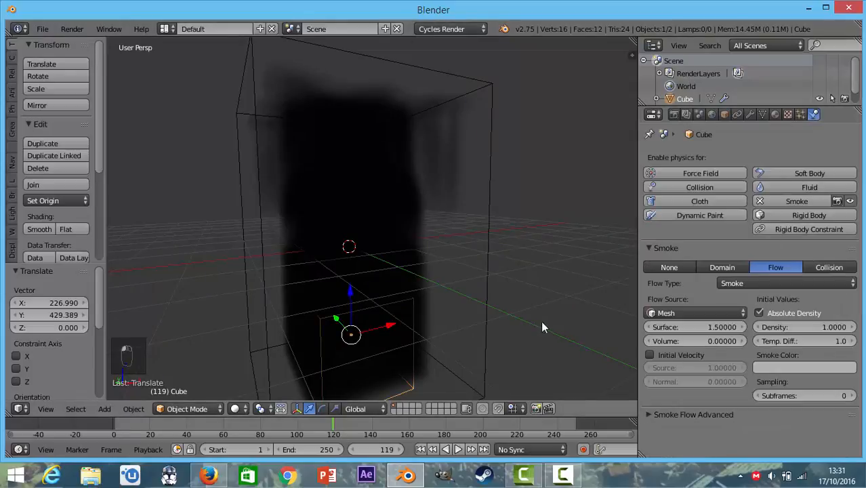
pyautogui.click(736, 285)
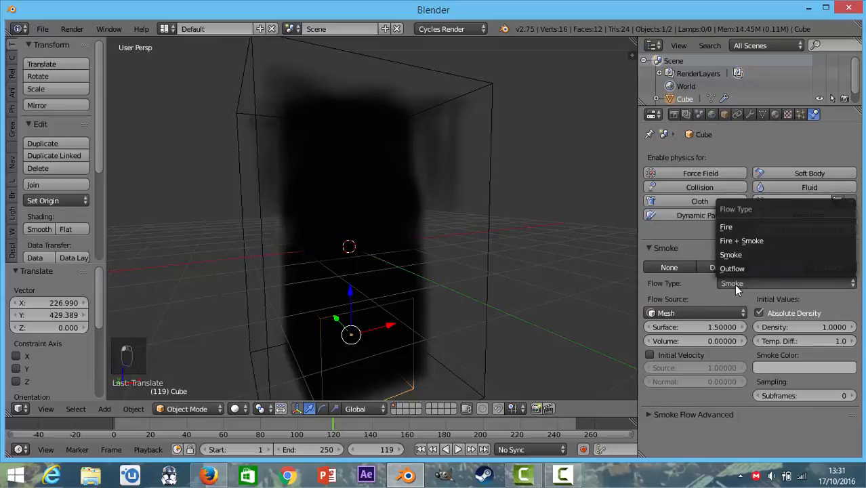
pyautogui.click(768, 240)
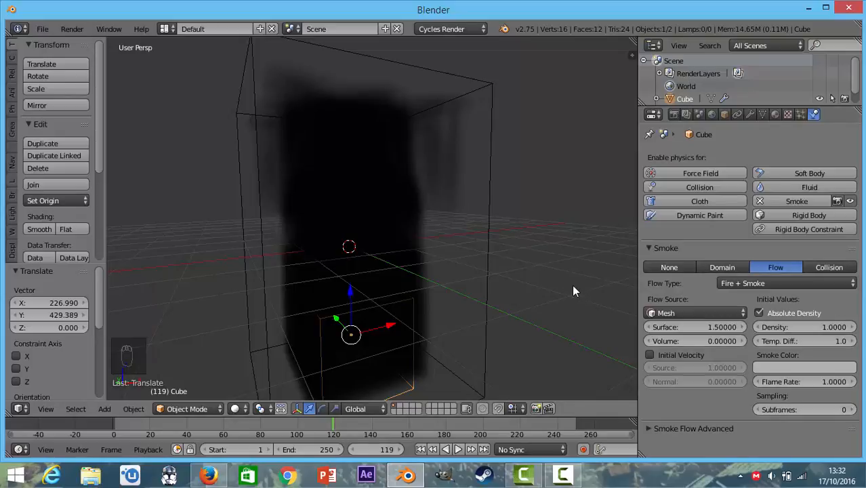
pyautogui.scroll(-5, 573, 291)
pyautogui.scroll(3, 570, 286)
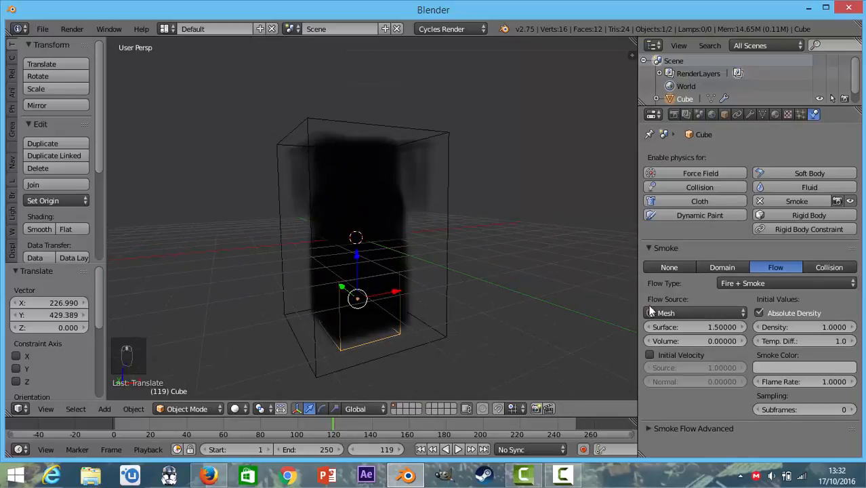
pyautogui.click(705, 314)
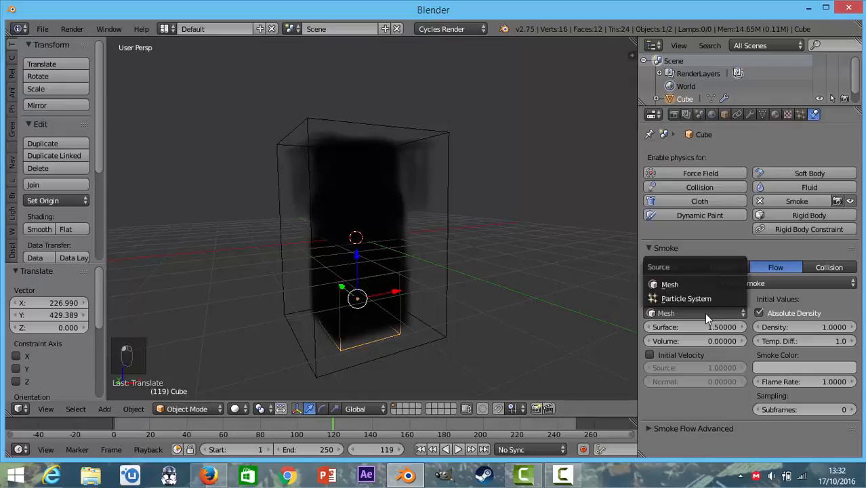
pyautogui.click(704, 313)
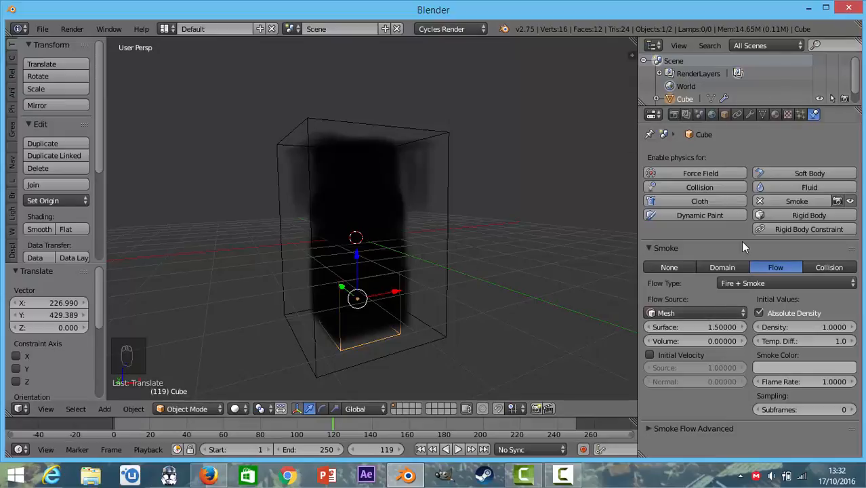
pyautogui.click(851, 409)
# Step: Select the smoke domain and set its resolution divisions to 32 in the physics settings
pyautogui.rightClick(439, 207)
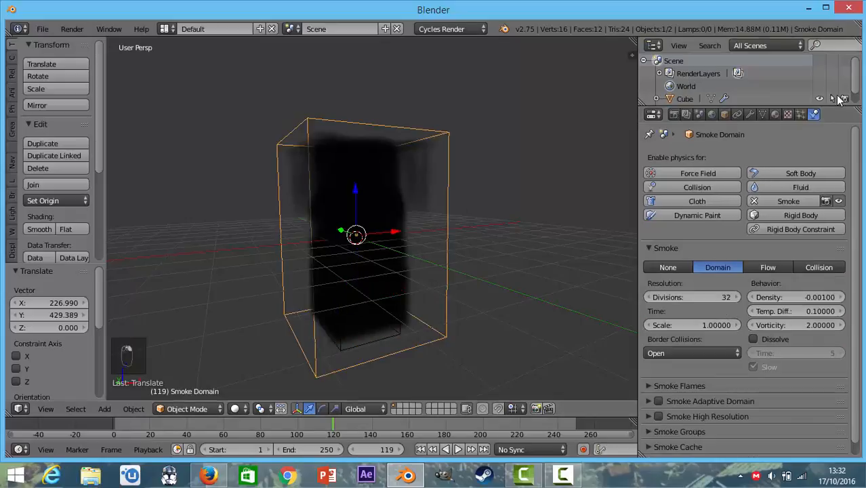
pyautogui.click(801, 114)
pyautogui.click(814, 114)
pyautogui.scroll(-1, 768, 256)
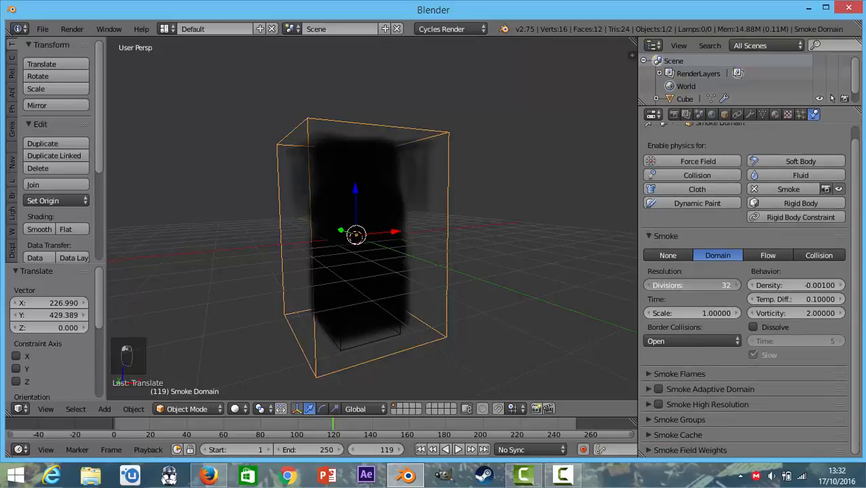
pyautogui.moveTo(692, 284); pyautogui.dragTo(746, 284)
pyautogui.moveTo(692, 285); pyautogui.dragTo(671, 284)
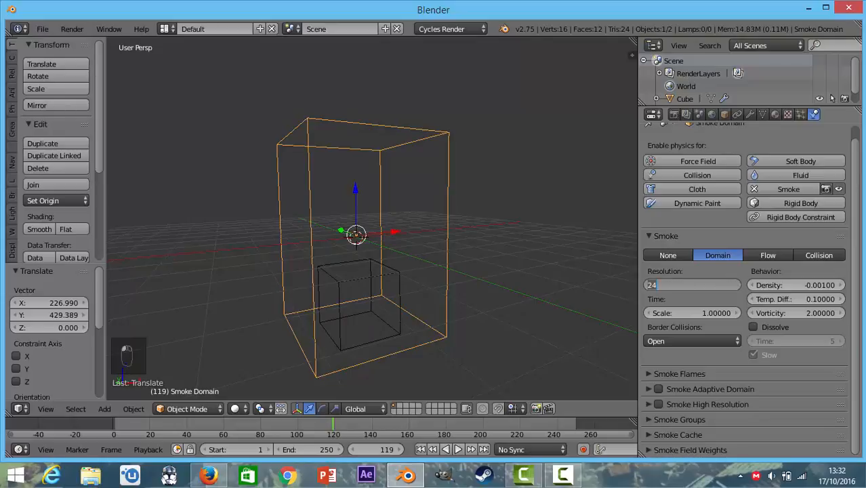
pyautogui.write('2')
pyautogui.press('Return')
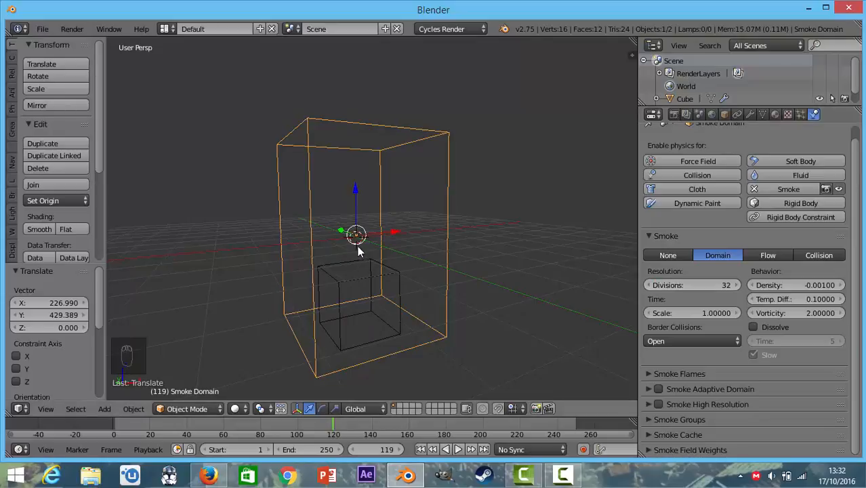
# Step: Play the simulation from frame 1, stop it partway and inspect the fire and smoke from several angles
pyautogui.press('Return')
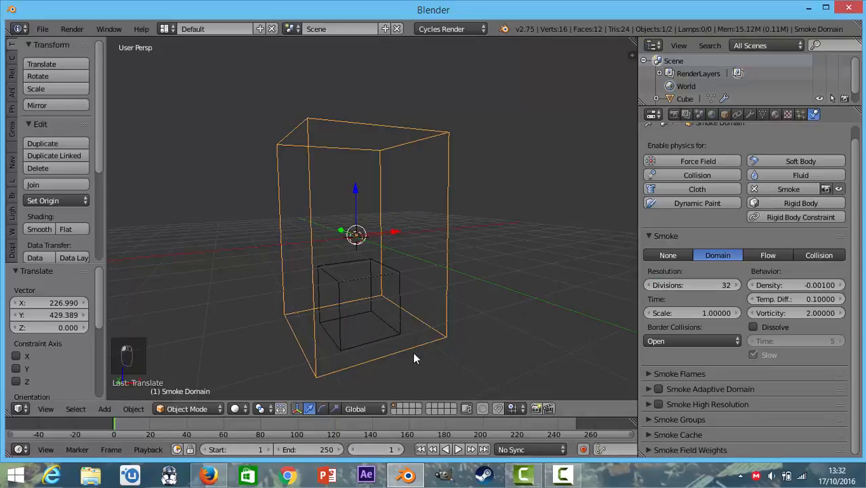
pyautogui.hotkey('alt', 'a')
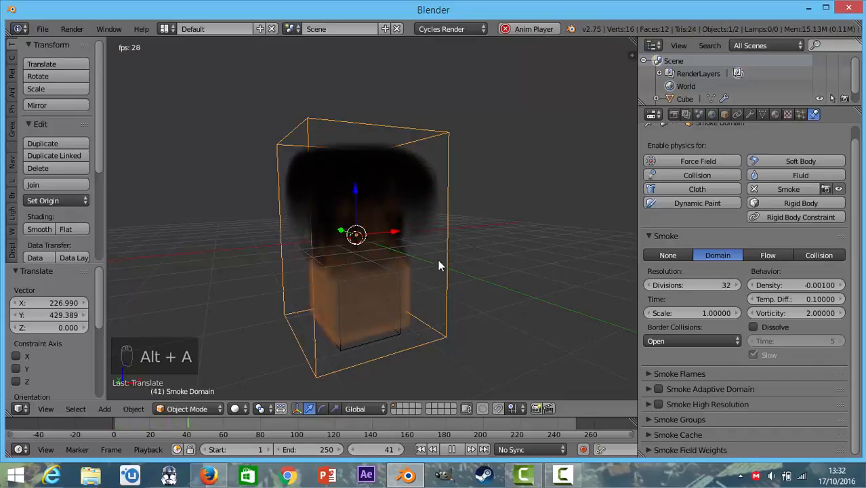
pyautogui.scroll(2, 475, 227)
pyautogui.hotkey('alt', 'a')
pyautogui.scroll(4, 388, 241)
pyautogui.scroll(-5, 385, 249)
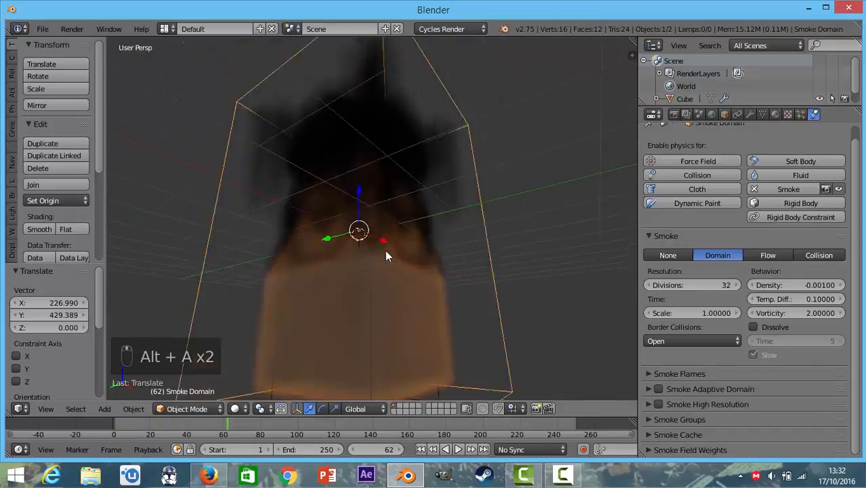
pyautogui.scroll(4, 338, 289)
pyautogui.scroll(-2, 355, 269)
pyautogui.keyDown('shift'); pyautogui.moveTo(407, 219); pyautogui.dragTo(438, 245, button='middle'); pyautogui.keyUp('shift')
pyautogui.scroll(-1, 438, 245)
pyautogui.scroll(3, 427, 258)
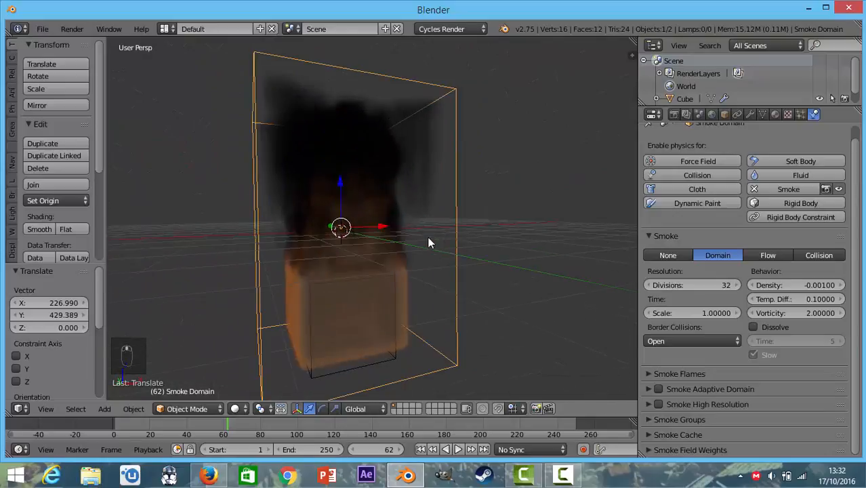
# Step: Enable Smoke Adaptive Domain and Smoke High Resolution for the domain and expand the high-resolution settings
pyautogui.click(658, 389)
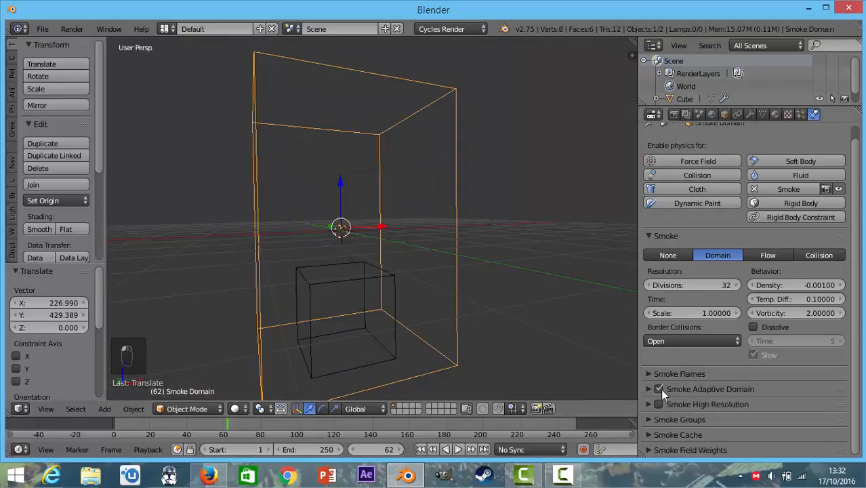
pyautogui.scroll(-2, 425, 280)
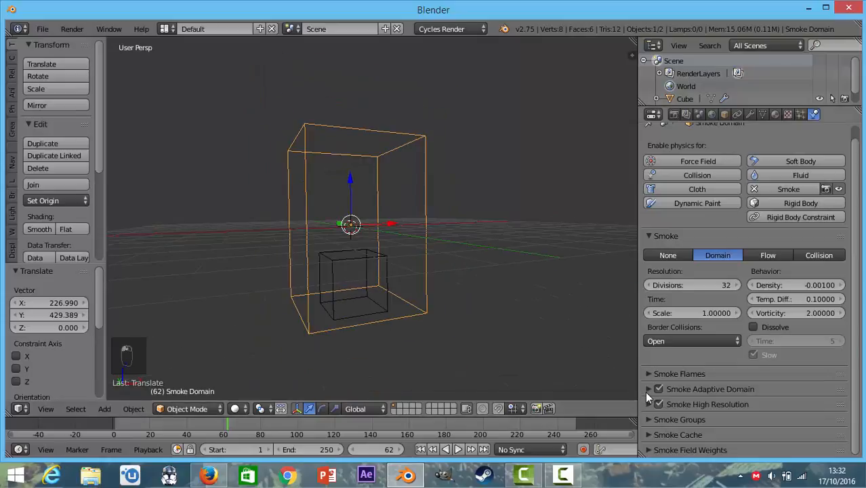
pyautogui.click(649, 404)
pyautogui.scroll(-3, 651, 390)
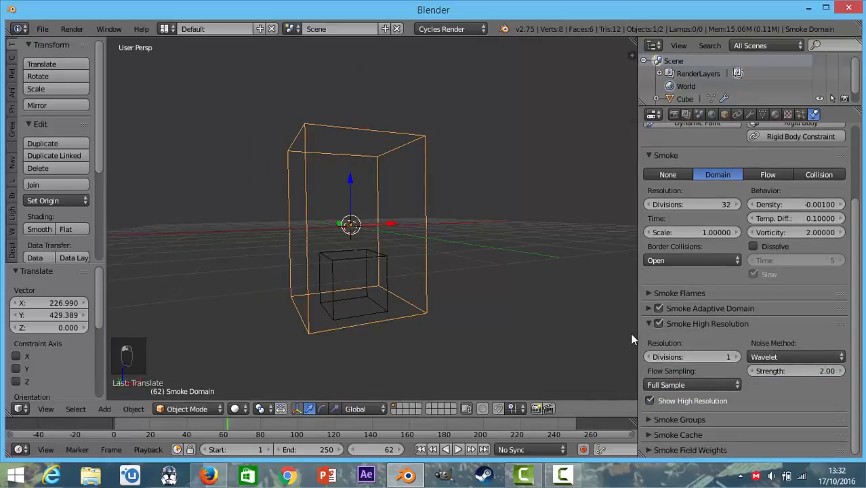
# Step: Review the domain's smoke settings, re-enter 32 resolution divisions and expand the Smoke Adaptive Domain settings
pyautogui.scroll(5, 718, 284)
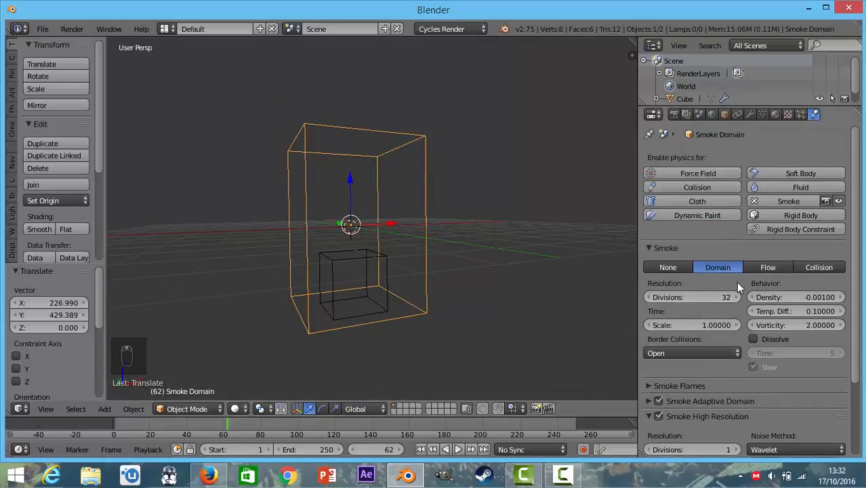
pyautogui.scroll(-5, 736, 281)
pyautogui.scroll(3, 692, 189)
pyautogui.click(689, 279)
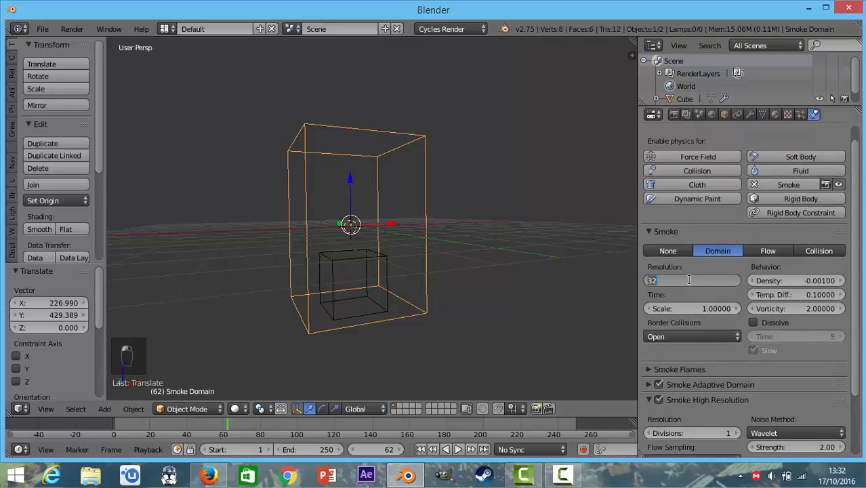
pyautogui.press('Return')
pyautogui.scroll(-3, 698, 291)
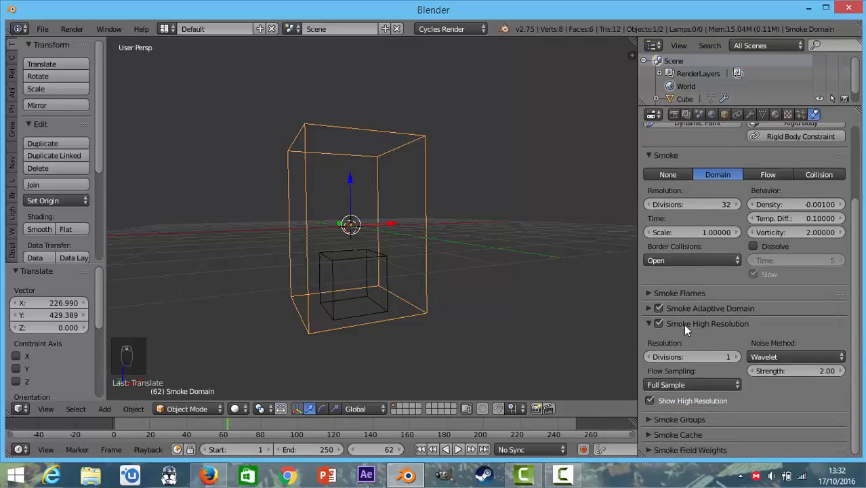
pyautogui.click(683, 310)
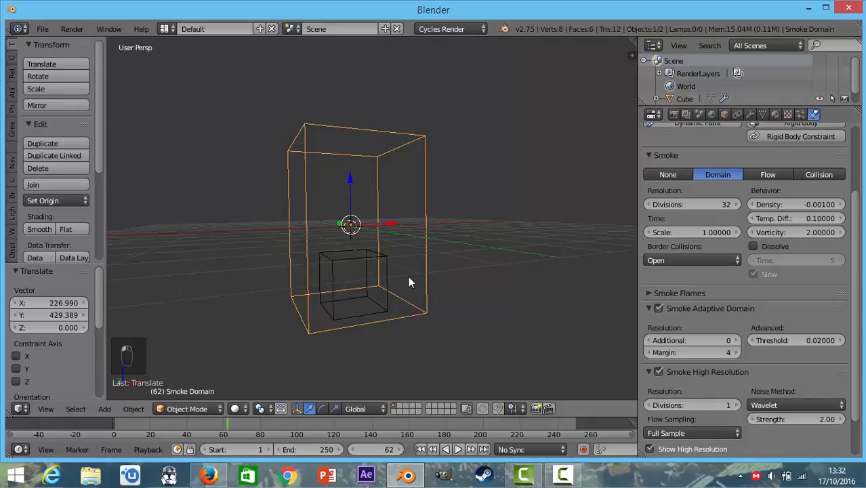
# Step: Play the smoke simulation and stop it at frame 45
pyautogui.hotkey('alt', 'a')
pyautogui.press('Escape')
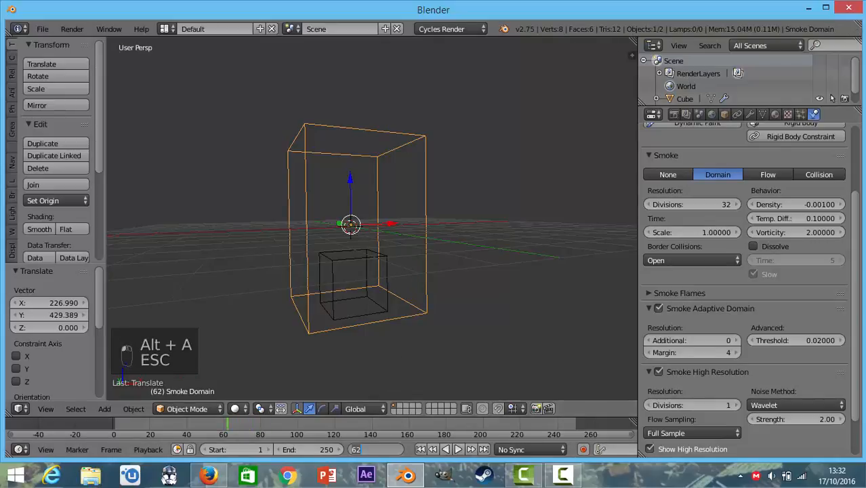
pyautogui.hotkey('alt', 'a')
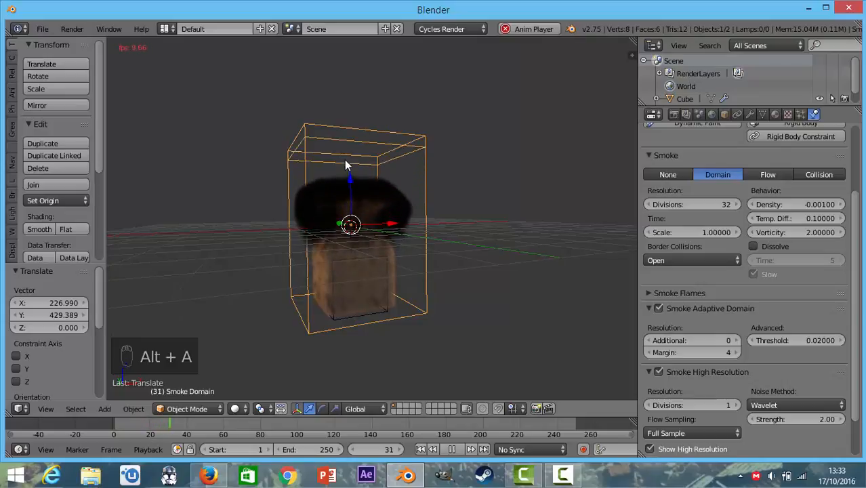
pyautogui.hotkey('alt', 'a')
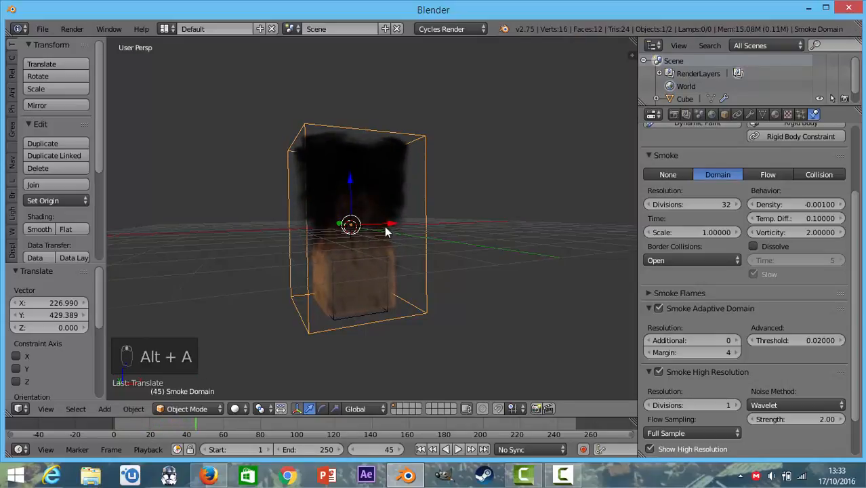
# Step: Inspect the high-resolution fire and smoke from several angles, both close up and from a distance
pyautogui.moveTo(389, 228); pyautogui.dragTo(456, 227, button='middle')
pyautogui.scroll(2, 456, 227)
pyautogui.scroll(-3, 389, 245)
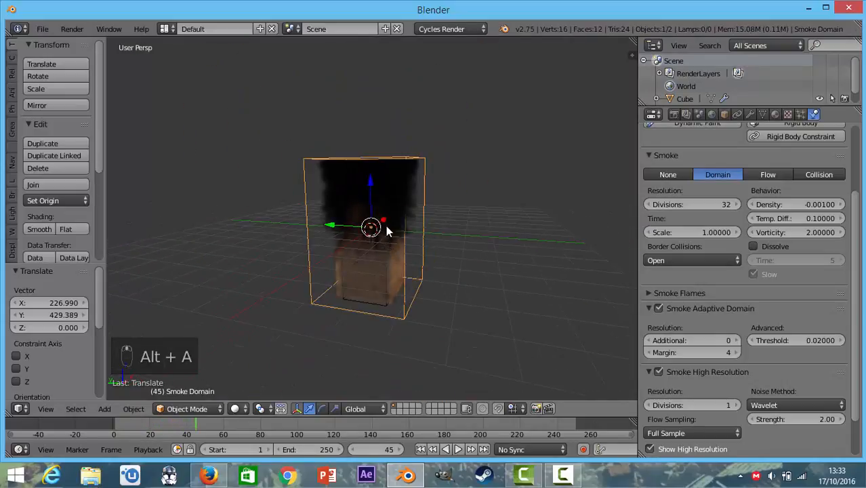
pyautogui.moveTo(386, 225); pyautogui.dragTo(391, 254, button='middle')
pyautogui.scroll(3, 392, 255)
pyautogui.moveTo(343, 242); pyautogui.dragTo(639, 383, button='middle')
pyautogui.scroll(-3, 713, 380)
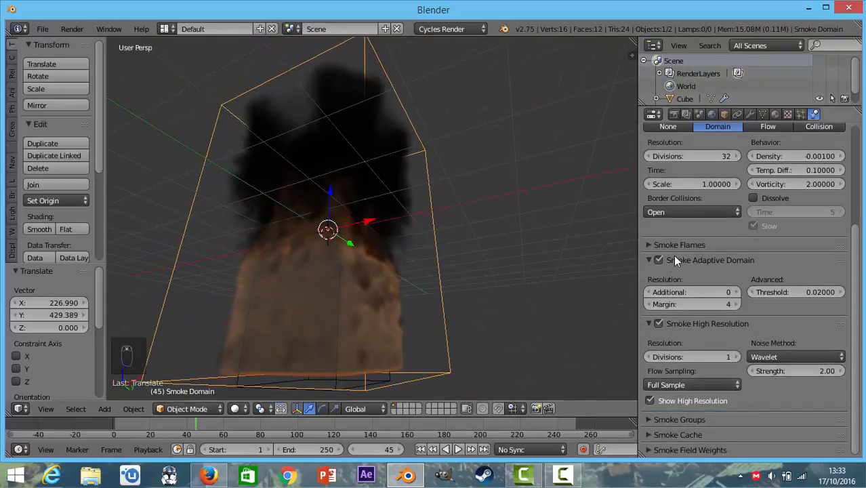
pyautogui.scroll(-5, 447, 329)
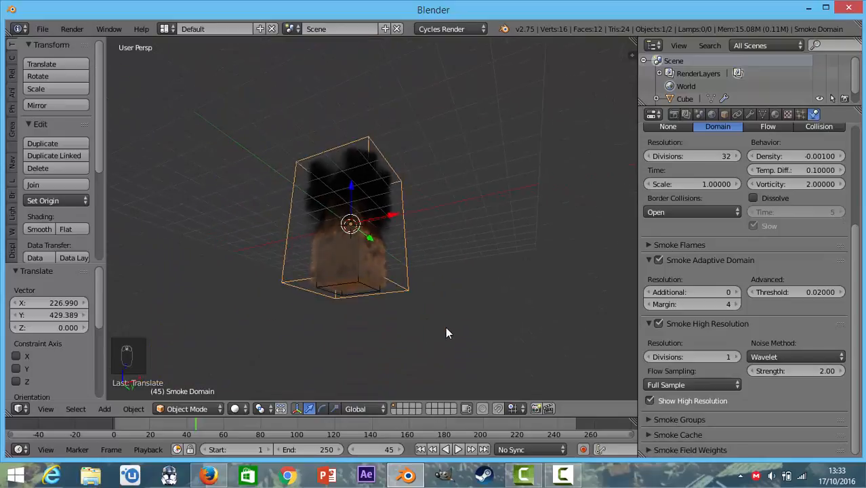
pyautogui.moveTo(447, 331); pyautogui.dragTo(486, 308, button='middle')
pyautogui.scroll(5, 467, 376)
pyautogui.scroll(-5, 486, 308)
pyautogui.moveTo(408, 225); pyautogui.dragTo(531, 232, button='middle')
# Step: Set a front perspective view, add a camera and align it to that view
pyautogui.press('KP_1')
pyautogui.press('KP_5')
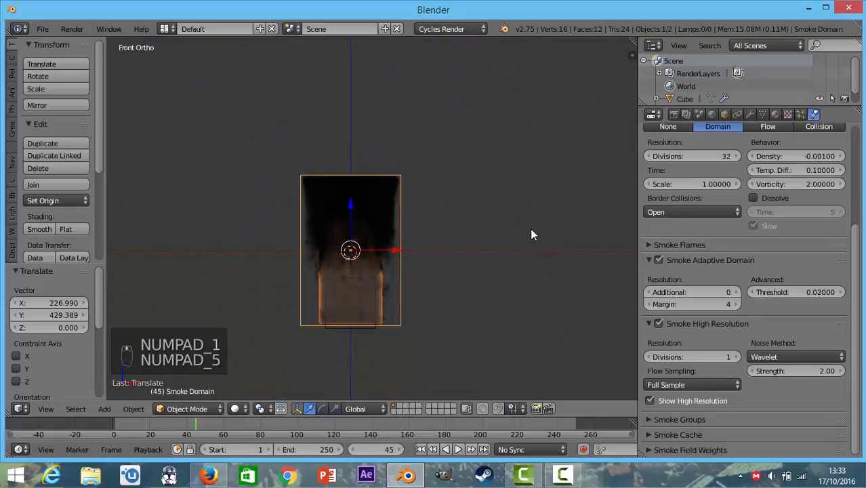
pyautogui.press('ctrl+alt+KP_0')
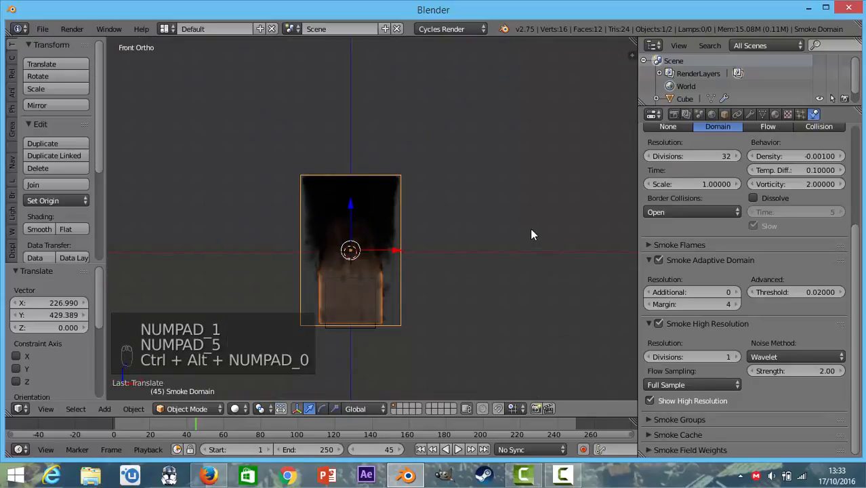
pyautogui.press('KP_5')
pyautogui.press('KP_0')
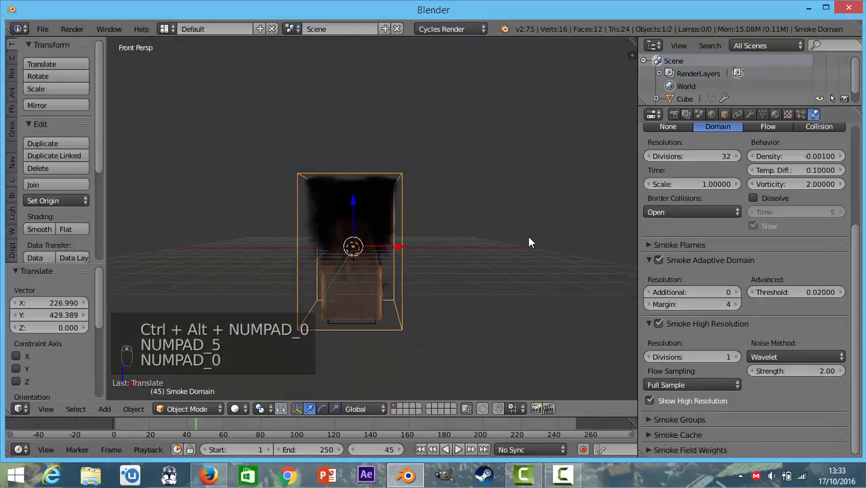
pyautogui.hotkey('shift', 'a')
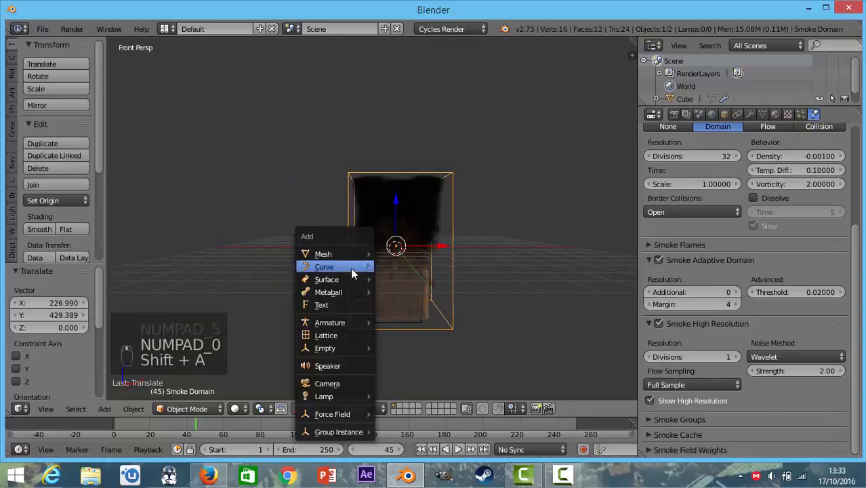
pyautogui.click(334, 383)
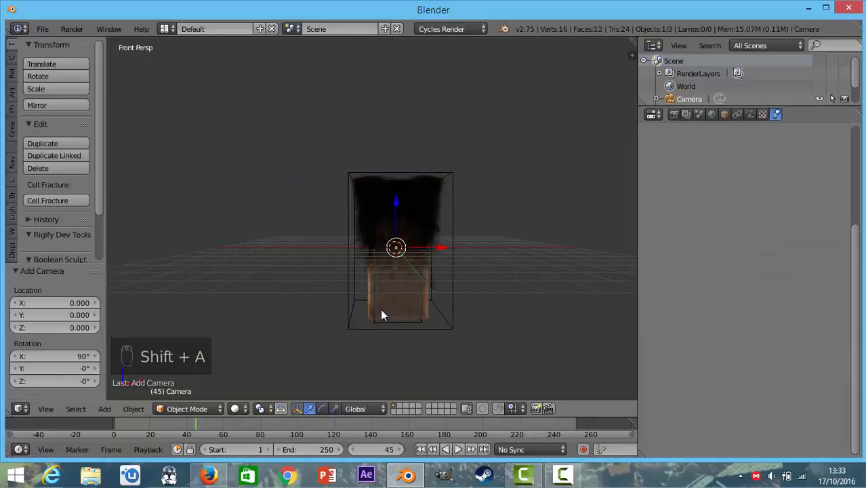
pyautogui.press('ctrl+alt+KP_0')
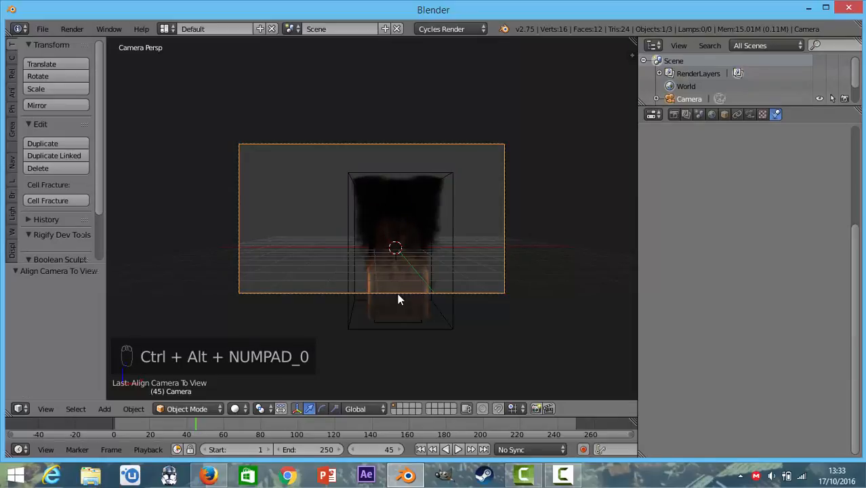
# Step: Move the camera to centre the smoke domain in its frame and preview the scene with Rendered viewport shading
pyautogui.press('g')
pyautogui.click(436, 298)
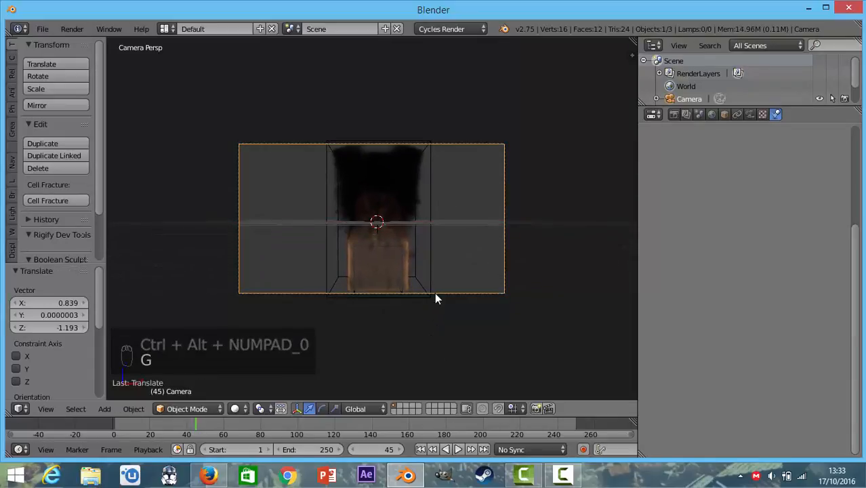
pyautogui.scroll(4, 438, 311)
pyautogui.press('z')
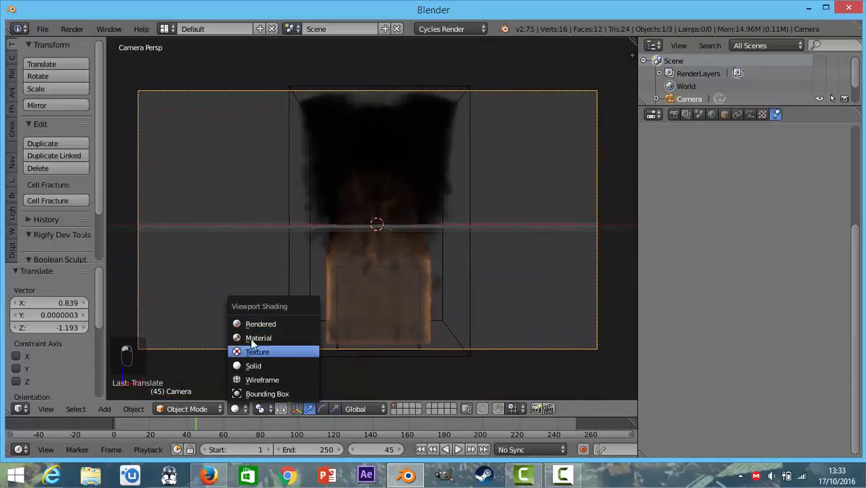
pyautogui.click(255, 326)
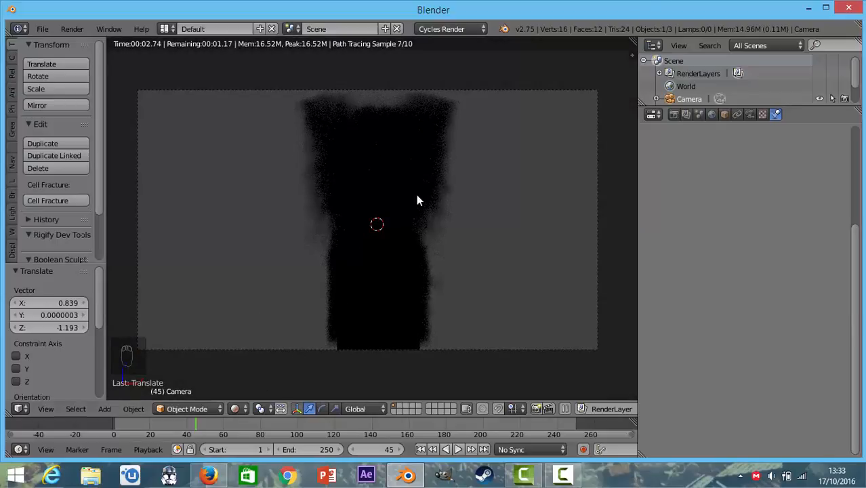
# Step: Split the 3D view horizontally and turn the new upper area into a Node Editor
pyautogui.moveTo(630, 55); pyautogui.dragTo(636, 148)
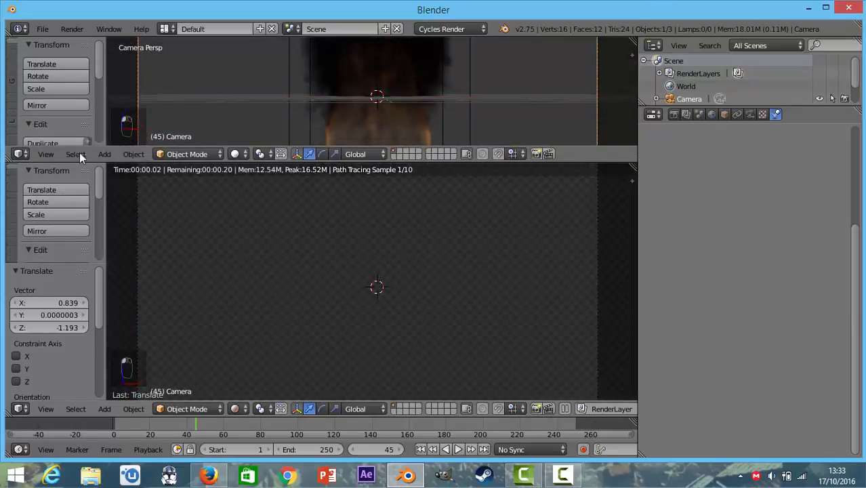
pyautogui.click(21, 154)
pyautogui.click(58, 308)
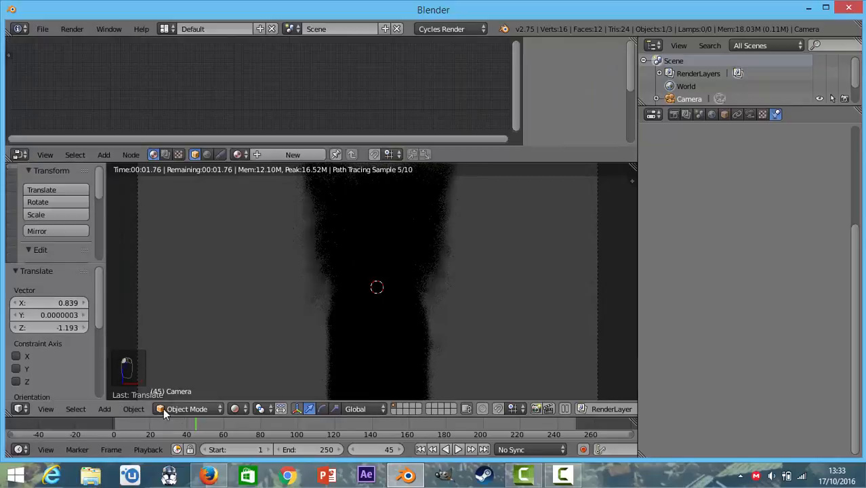
# Step: Return the viewport to Solid shading, then select the smoke domain to show its material nodes and deselect all of them
pyautogui.click(244, 410)
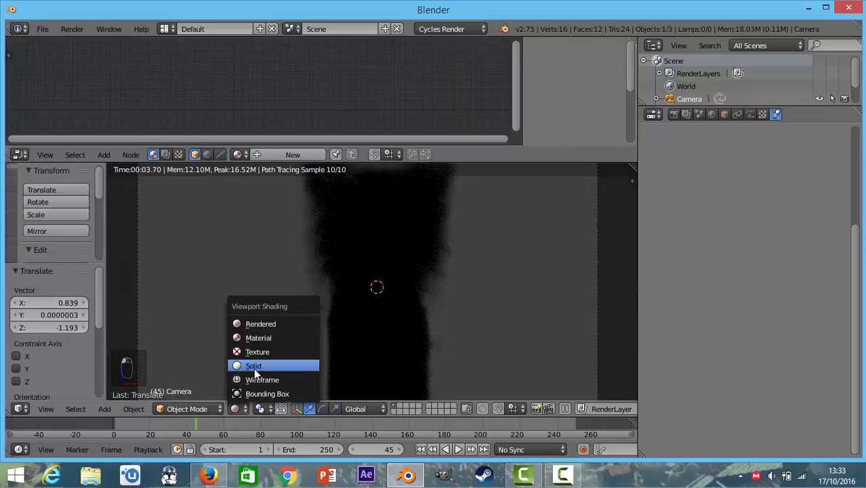
pyautogui.click(253, 366)
pyautogui.scroll(-4, 300, 268)
pyautogui.rightClick(329, 271)
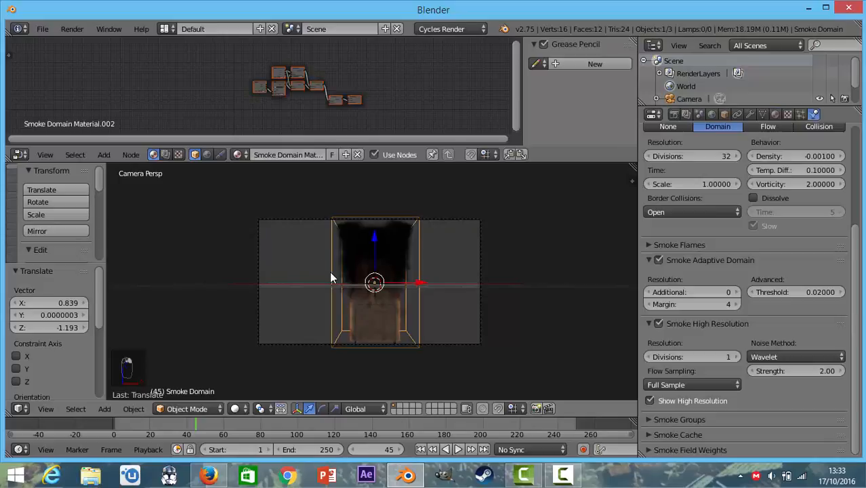
pyautogui.scroll(3, 310, 96)
pyautogui.scroll(3, 348, 109)
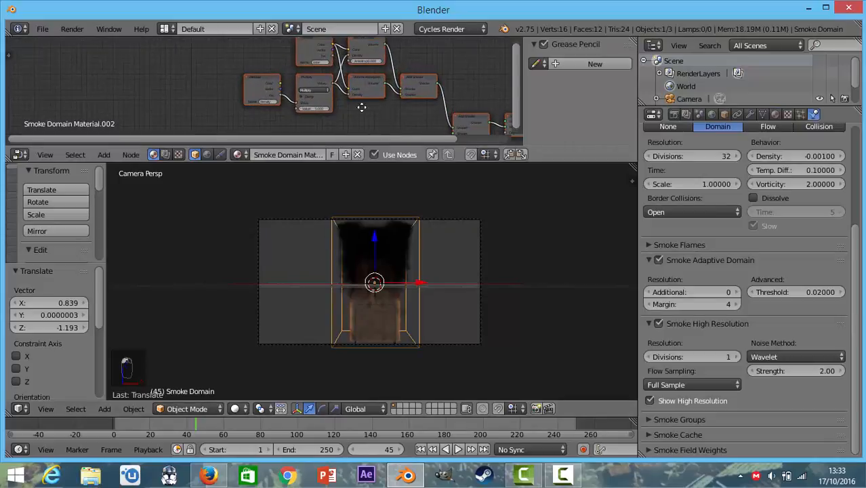
pyautogui.moveTo(359, 103); pyautogui.dragTo(266, 100, button='middle')
pyautogui.scroll(-5, 270, 99)
pyautogui.press('a')
pyautogui.scroll(3, 277, 91)
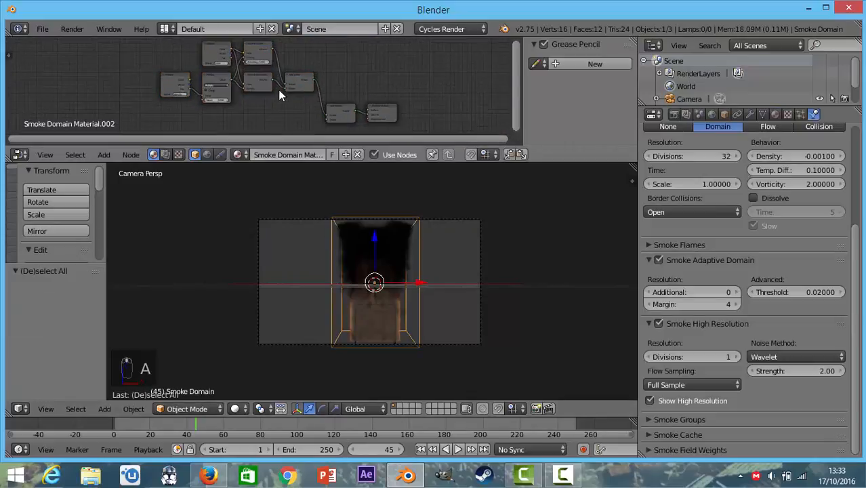
# Step: Check the cube's material nodes, then reselect the smoke domain and enlarge the Node Editor area to fit its nodes
pyautogui.rightClick(395, 311)
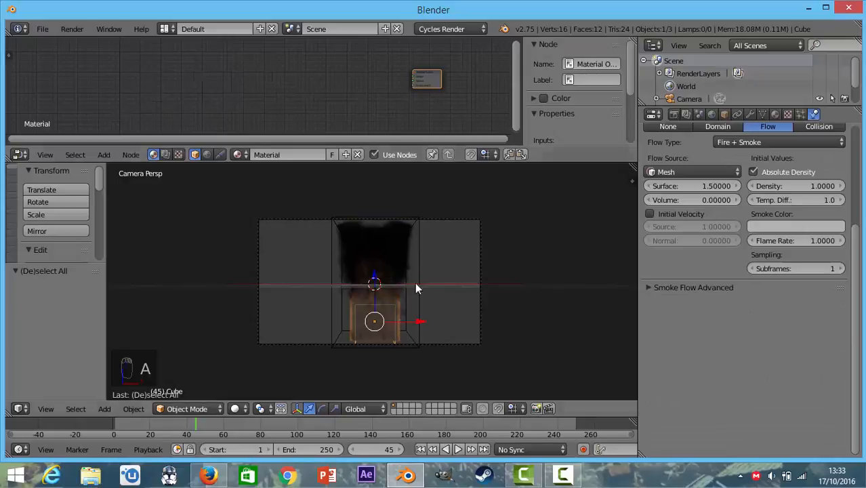
pyautogui.rightClick(420, 280)
pyautogui.scroll(3, 258, 82)
pyautogui.moveTo(264, 86); pyautogui.dragTo(361, 96, button='middle')
pyautogui.scroll(4, 363, 112)
pyautogui.scroll(-5, 363, 120)
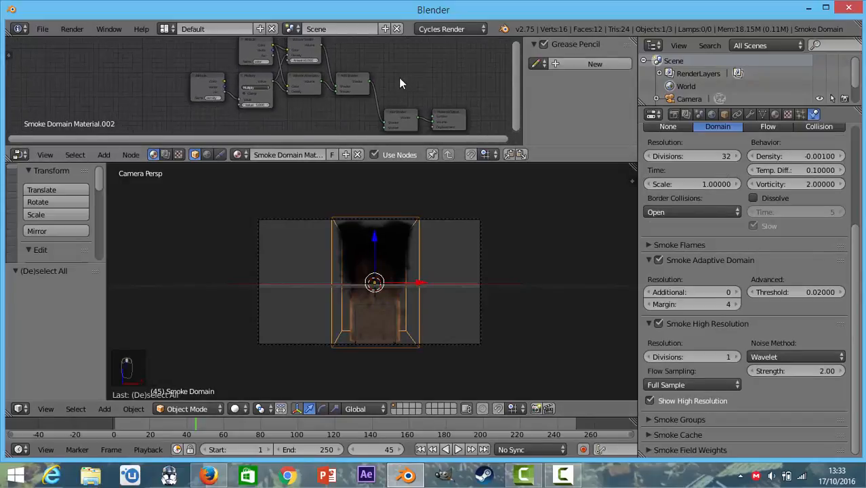
pyautogui.moveTo(465, 165); pyautogui.dragTo(464, 215)
pyautogui.scroll(5, 362, 149)
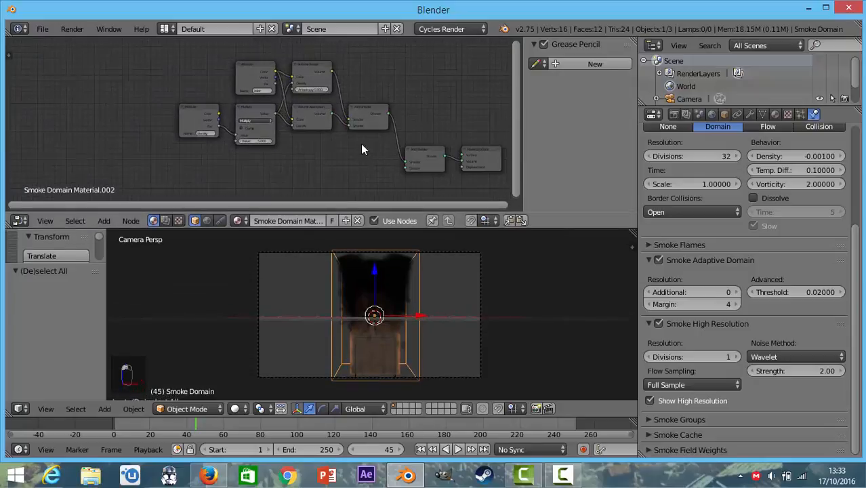
# Step: Add an Emission shader to the domain material and connect it to the free input of the last Add Shader node
pyautogui.moveTo(408, 160); pyautogui.dragTo(249, 85, button='middle')
pyautogui.scroll(3, 292, 99)
pyautogui.click(344, 102)
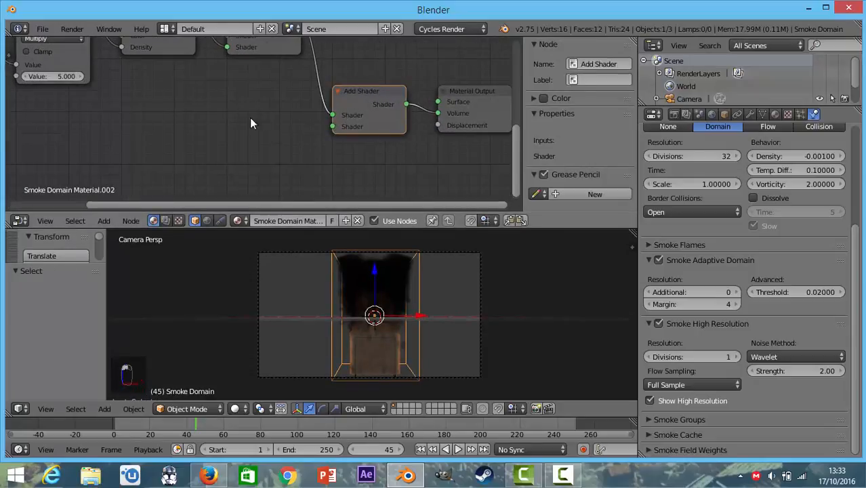
pyautogui.scroll(-5, 291, 108)
pyautogui.hotkey('shift', 'a')
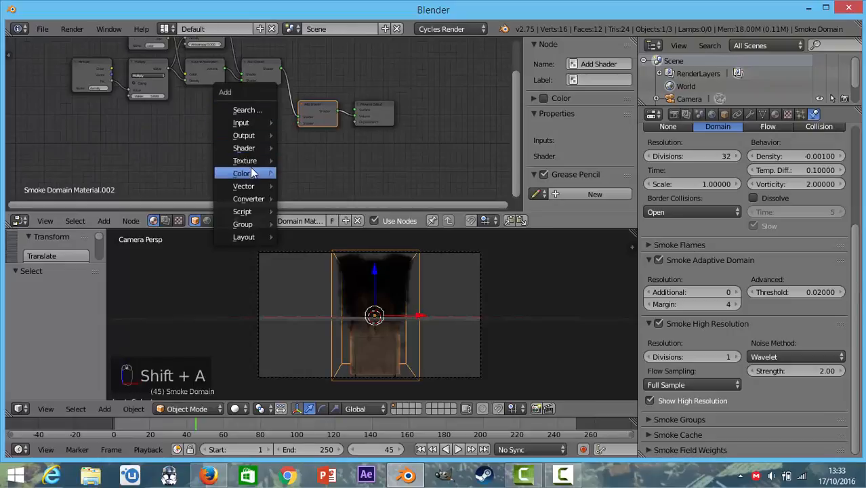
pyautogui.moveTo(245, 148)
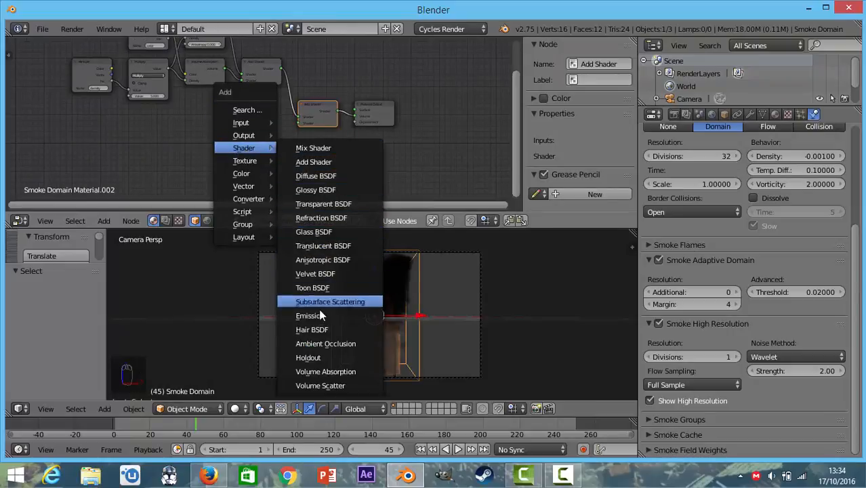
pyautogui.click(310, 315)
pyautogui.click(231, 142)
pyautogui.moveTo(248, 142); pyautogui.dragTo(298, 123)
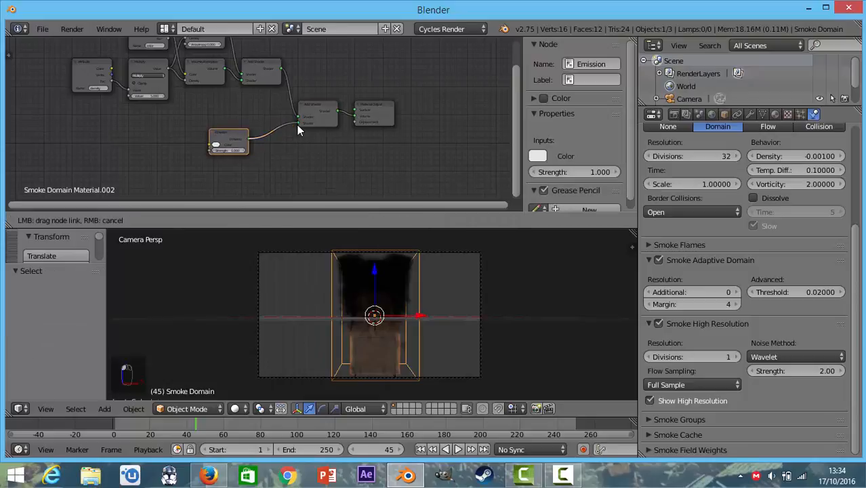
# Step: Duplicate the density Attribute node, place the copy before the Emission shader and set its attribute name to flame
pyautogui.moveTo(131, 136); pyautogui.dragTo(212, 129, button='middle')
pyautogui.hotkey('shift', 'a')
pyautogui.moveTo(212, 130)
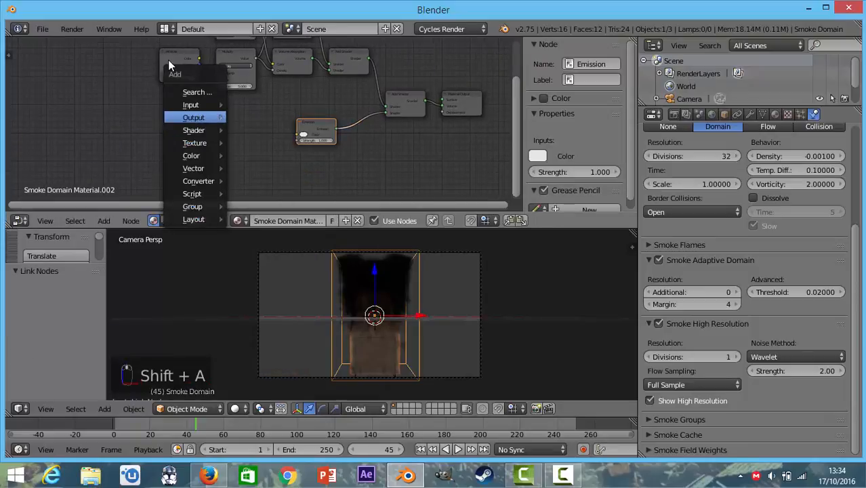
pyautogui.click(169, 54)
pyautogui.hotkey('shift', 'd')
pyautogui.click(189, 137)
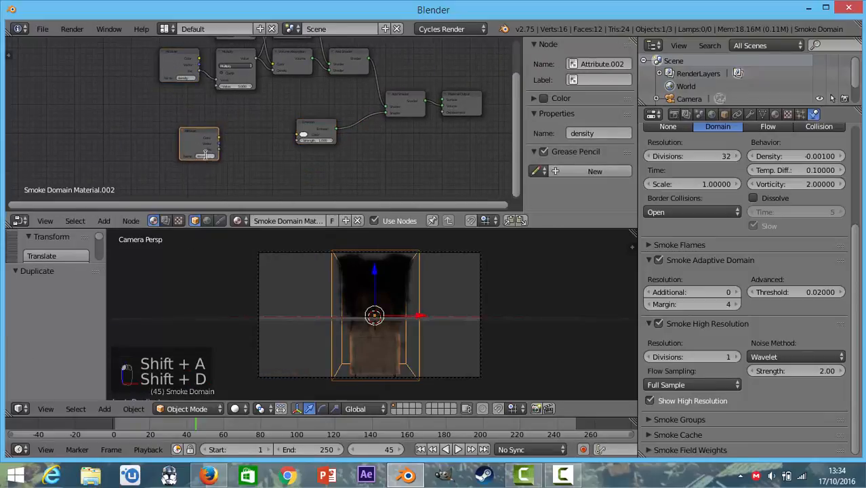
pyautogui.scroll(9, 208, 155)
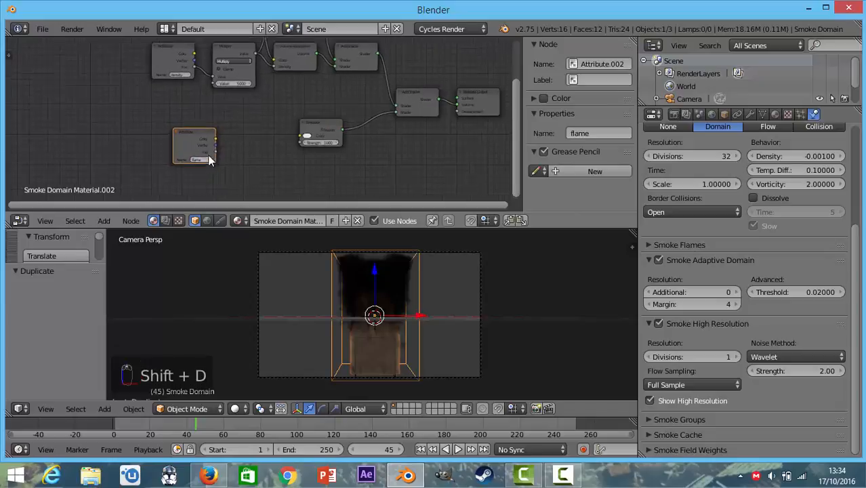
# Step: Review the density nodes and the domain's smoke physics settings, and expand the Smoke Flames settings
pyautogui.moveTo(242, 138); pyautogui.dragTo(311, 182, button='middle')
pyautogui.moveTo(277, 153); pyautogui.dragTo(245, 137, button='middle')
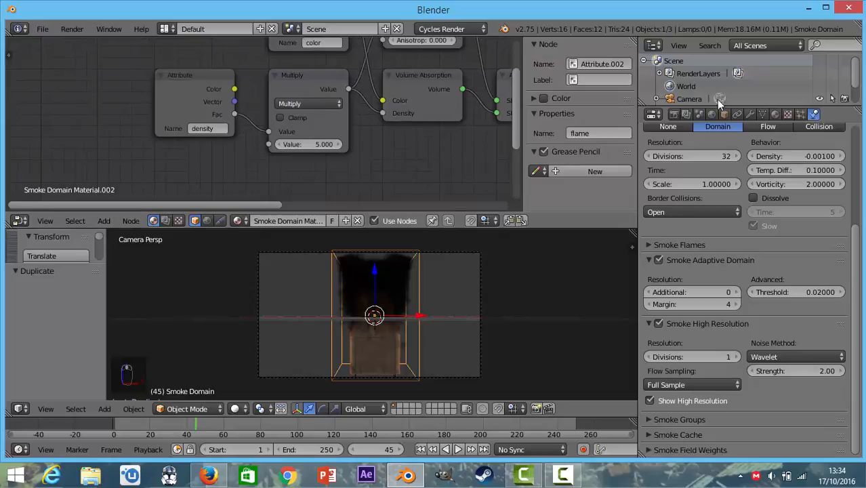
pyautogui.click(800, 114)
pyautogui.click(813, 115)
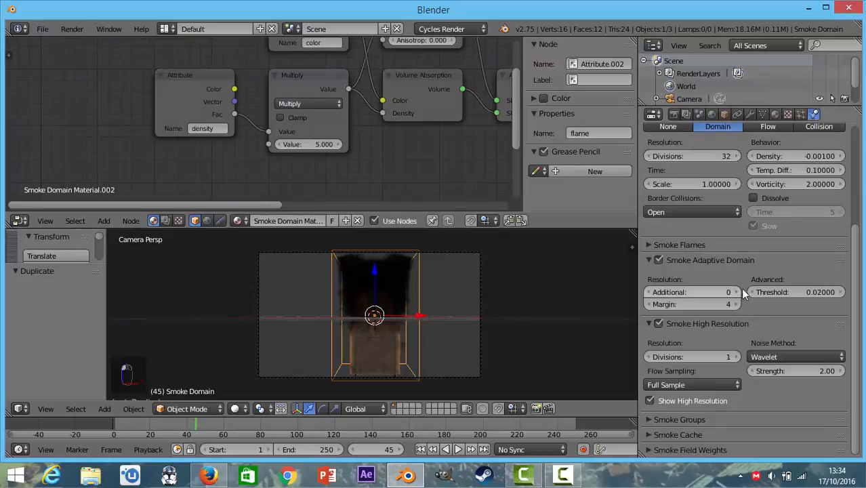
pyautogui.scroll(5, 750, 264)
pyautogui.scroll(-5, 746, 334)
pyautogui.scroll(4, 744, 332)
pyautogui.scroll(-4, 730, 342)
pyautogui.scroll(5, 742, 298)
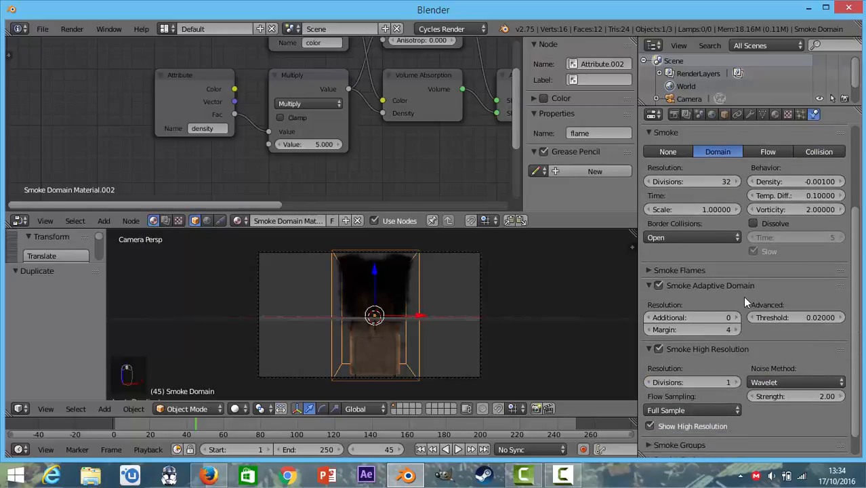
pyautogui.scroll(-4, 743, 297)
pyautogui.click(691, 268)
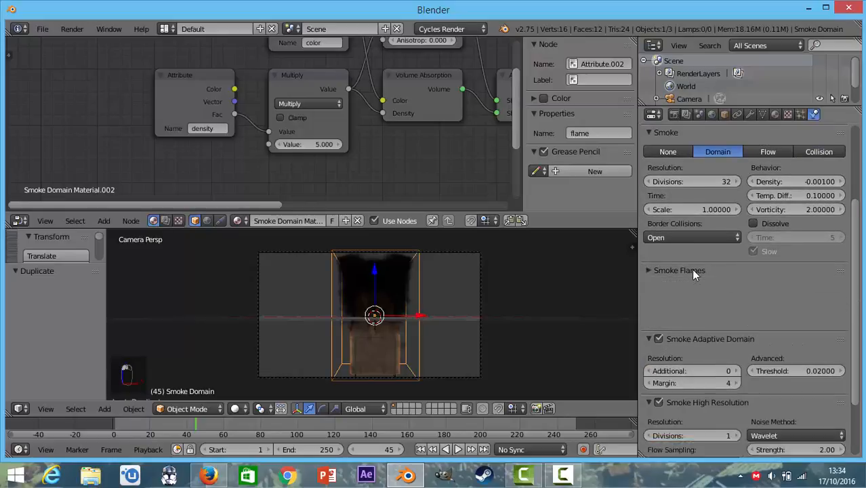
# Step: Expand the domain's Smoke Flames settings and review them alongside the density, Multiply and Volume Absorption nodes
pyautogui.click(691, 271)
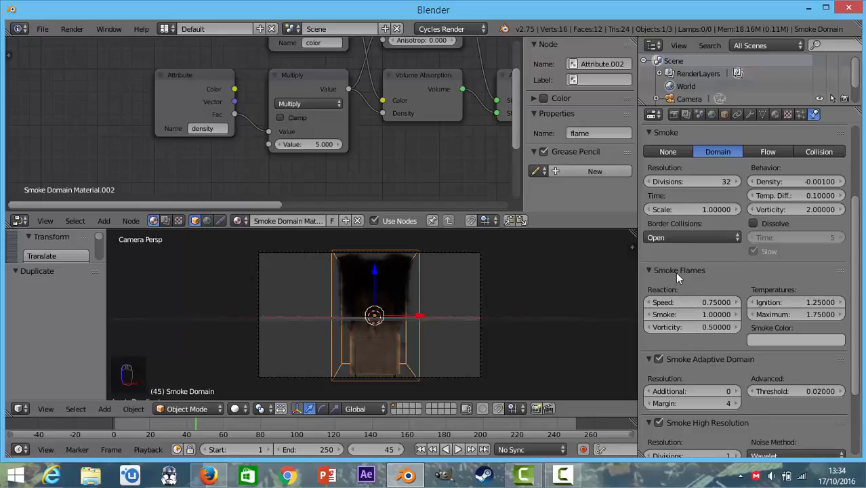
pyautogui.scroll(-8, 457, 102)
pyautogui.scroll(5, 383, 112)
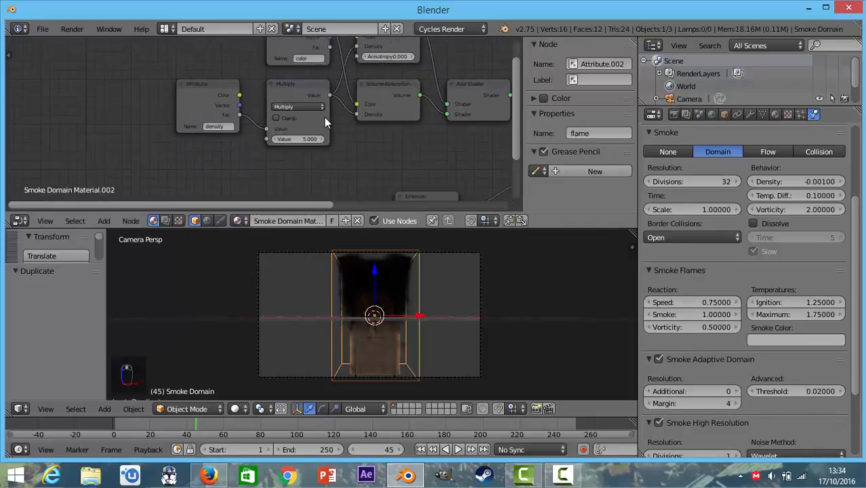
pyautogui.scroll(2, 287, 136)
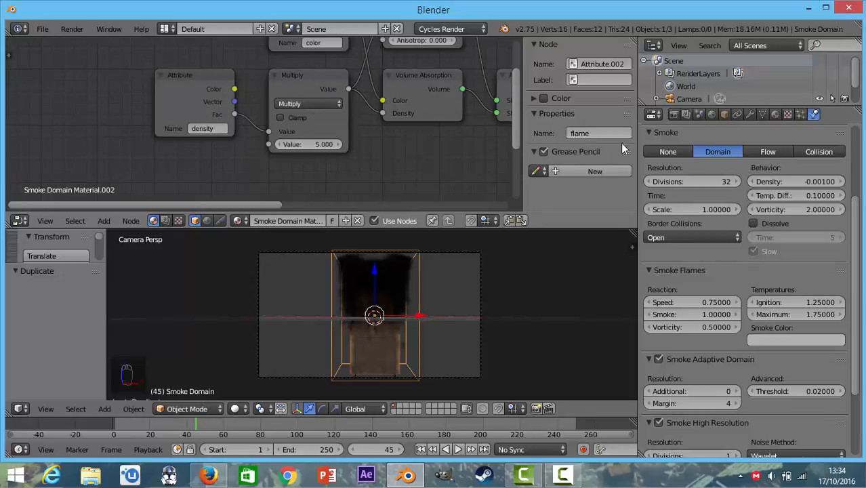
pyautogui.scroll(-6, 414, 134)
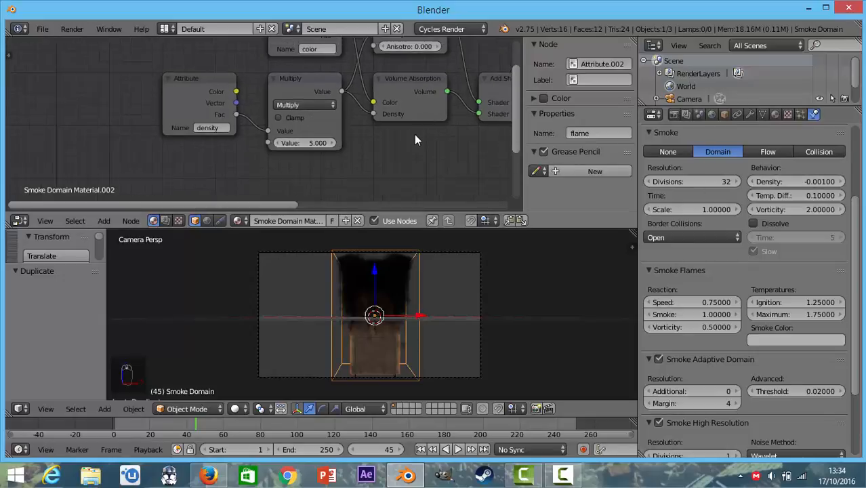
pyautogui.scroll(6, 324, 129)
pyautogui.moveTo(338, 130); pyautogui.dragTo(236, 149, button='middle')
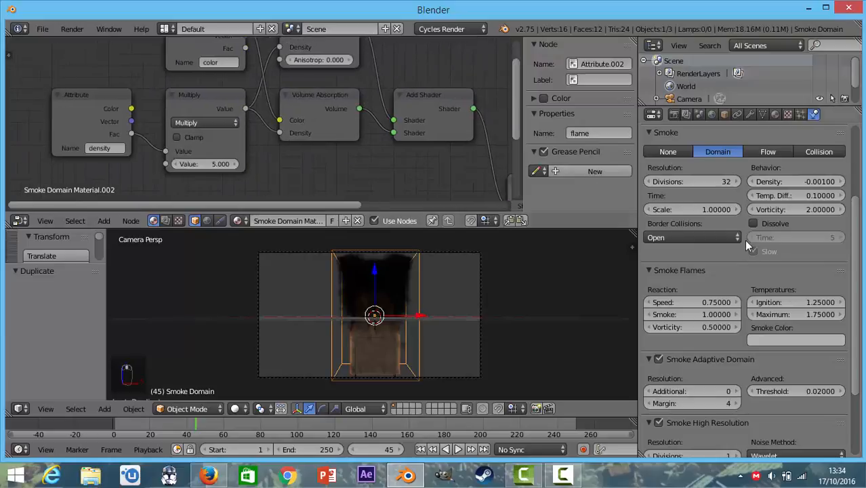
# Step: Examine the Smoke Color setting of the flames together with the color Attribute node that feeds the volume shaders
pyautogui.click(800, 338)
pyautogui.scroll(-5, 320, 157)
pyautogui.moveTo(319, 156); pyautogui.dragTo(331, 202, button='middle')
pyautogui.scroll(4, 305, 156)
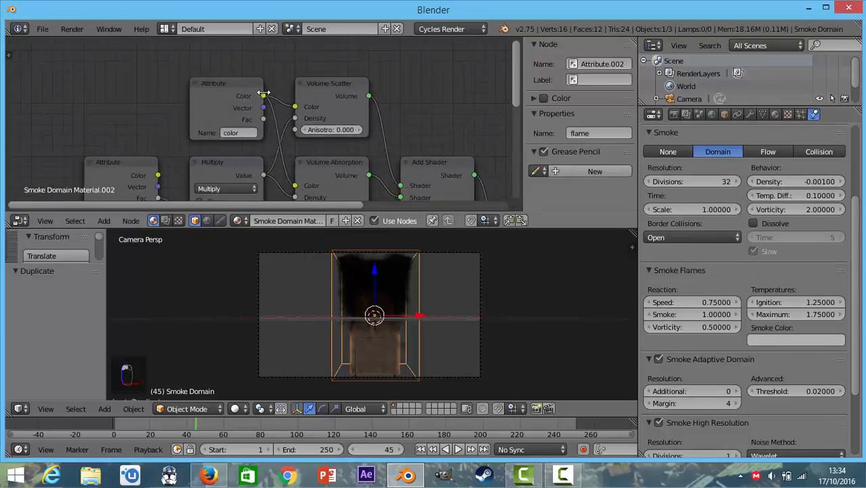
pyautogui.click(782, 340)
pyautogui.scroll(-2, 456, 165)
# Step: Add a Sun lamp, raise it above the smoke domain and move it about 11 units along the X axis
pyautogui.hotkey('shift', 'a')
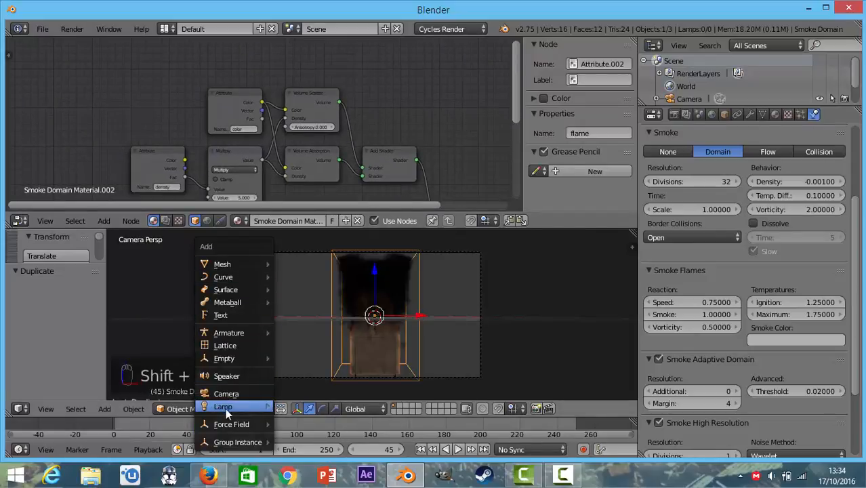
pyautogui.moveTo(225, 408)
pyautogui.click(298, 365)
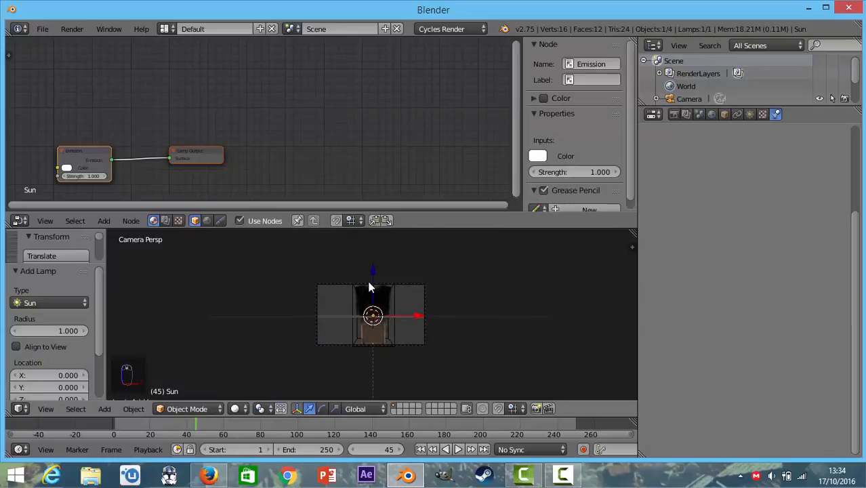
pyautogui.moveTo(369, 288); pyautogui.dragTo(384, 400)
pyautogui.press('g')
pyautogui.press('x')
pyautogui.click(510, 263)
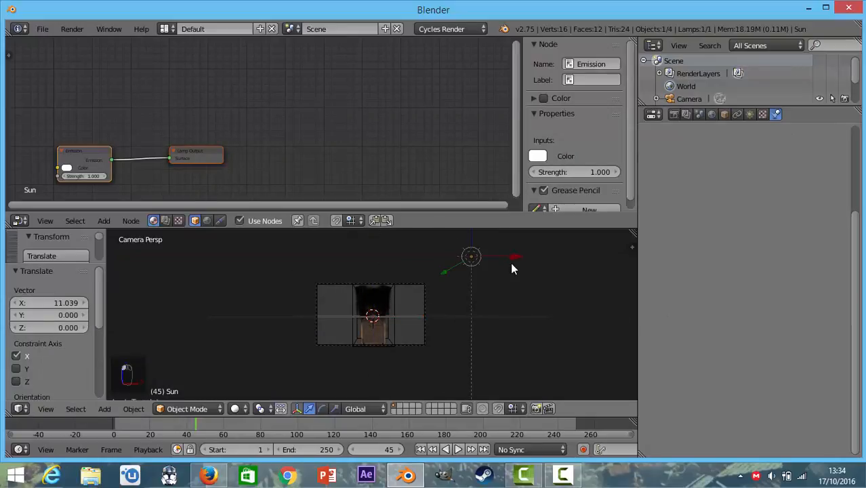
# Step: Rotate the Sun lamp about 65° around the Y axis and switch the viewport to Rendered shading
pyautogui.press('r')
pyautogui.press('y')
pyautogui.click(456, 325)
pyautogui.scroll(3, 456, 330)
pyautogui.click(234, 409)
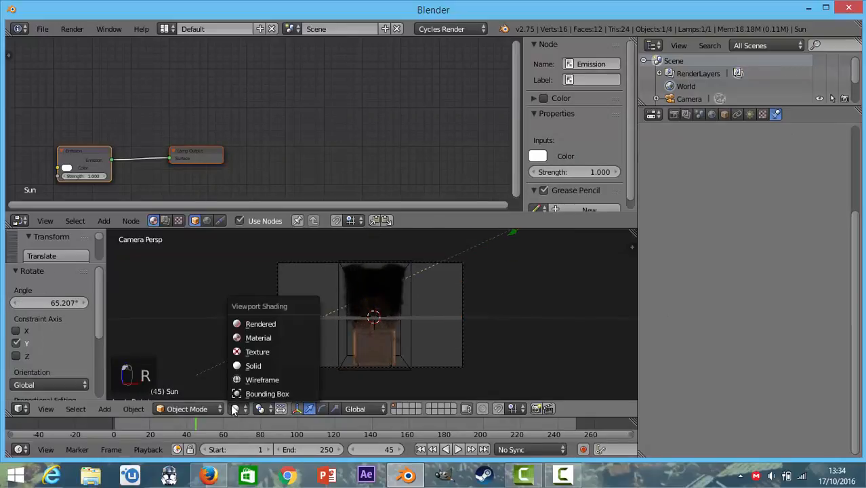
pyautogui.click(256, 323)
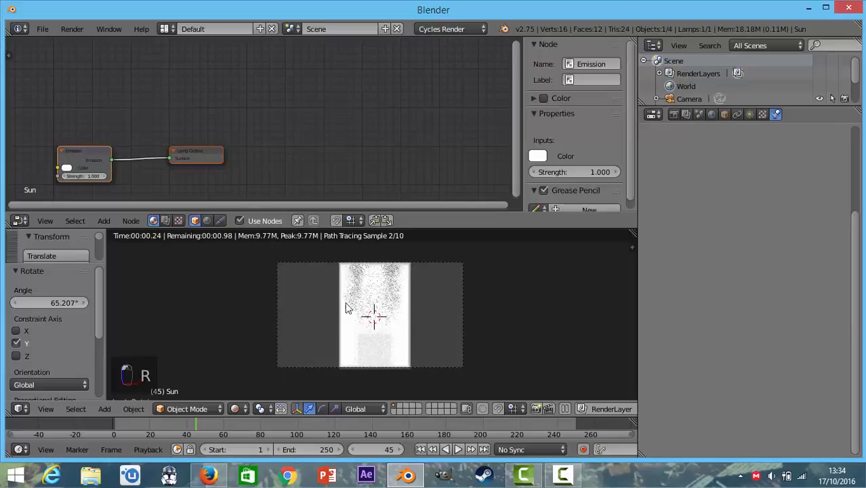
pyautogui.scroll(2, 345, 308)
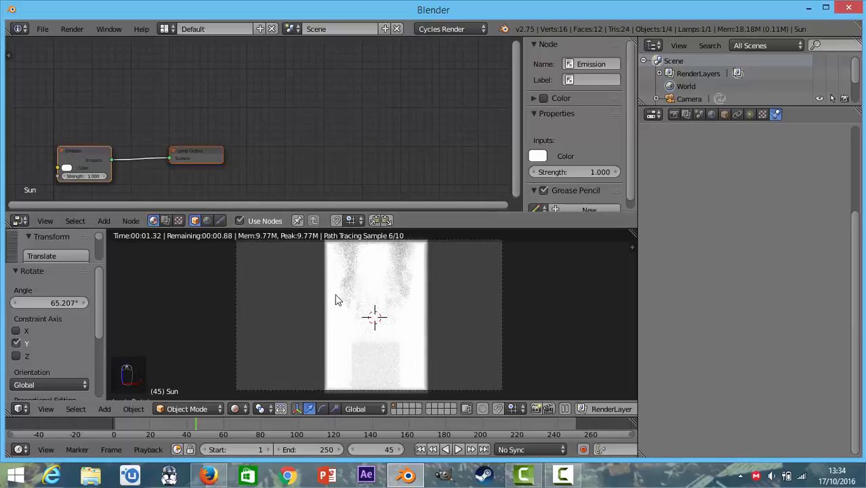
# Step: Reselect the smoke domain and move the flame Attribute node farther from the Emission shader to make room between them
pyautogui.click(84, 149)
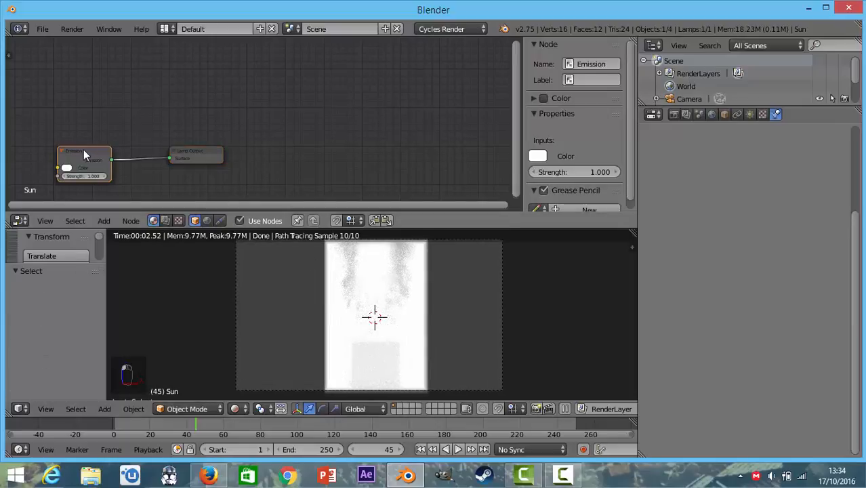
pyautogui.moveTo(85, 155); pyautogui.dragTo(231, 133, button='middle')
pyautogui.scroll(-2, 234, 132)
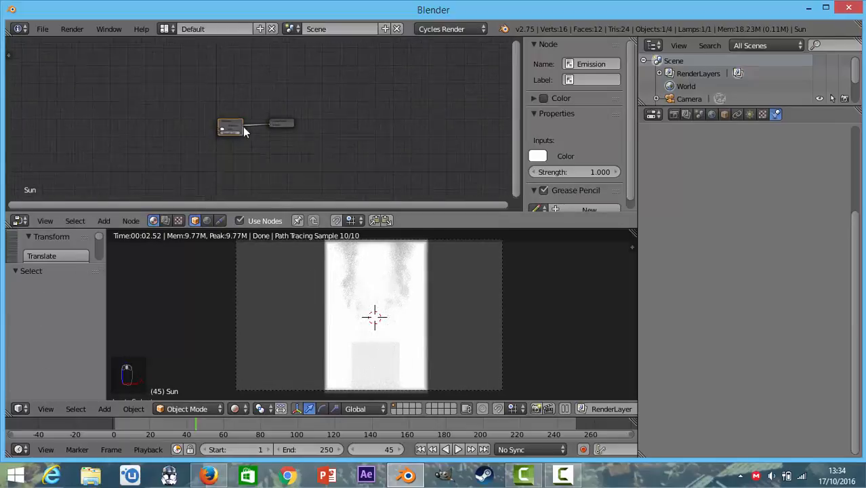
pyautogui.rightClick(318, 245)
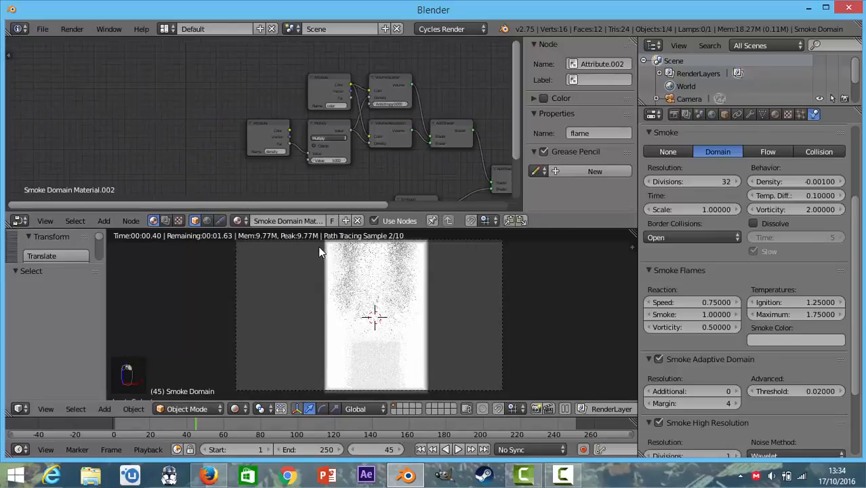
pyautogui.scroll(-4, 318, 129)
pyautogui.moveTo(316, 128); pyautogui.dragTo(247, 77, button='middle')
pyautogui.scroll(6, 248, 152)
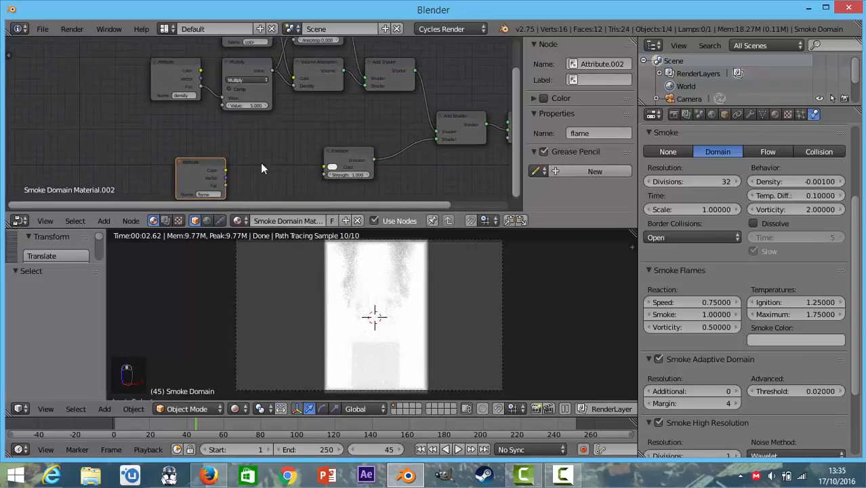
pyautogui.moveTo(228, 187); pyautogui.dragTo(253, 161, button='middle')
pyautogui.scroll(-4, 222, 160)
pyautogui.scroll(5, 254, 161)
pyautogui.moveTo(230, 155); pyautogui.dragTo(147, 140)
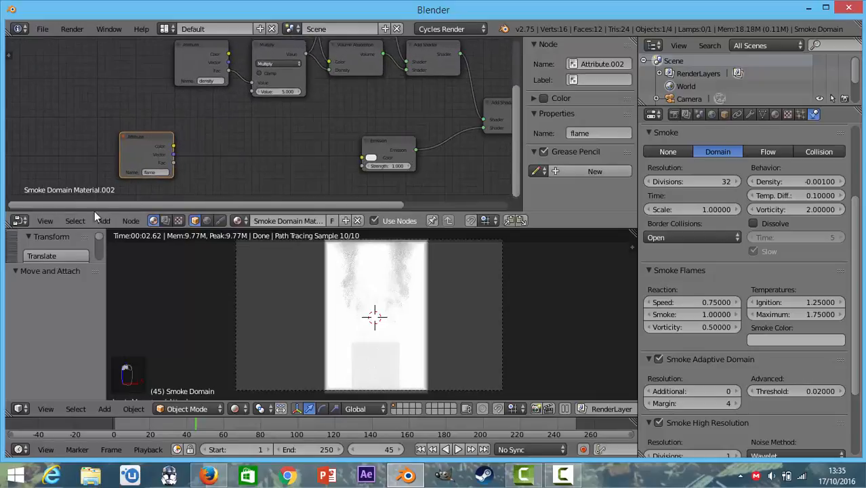
# Step: Add a ColorRamp between the flame Attribute and Emission nodes, linking Fac to Fac and the ramp's Color to the Emission Color
pyautogui.click(103, 221)
pyautogui.moveTo(117, 118)
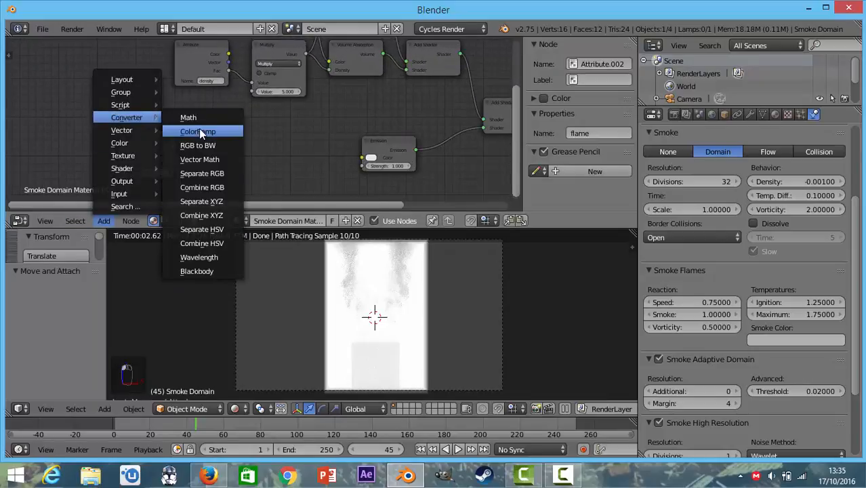
pyautogui.click(200, 128)
pyautogui.click(262, 120)
pyautogui.moveTo(174, 163); pyautogui.dragTo(248, 186)
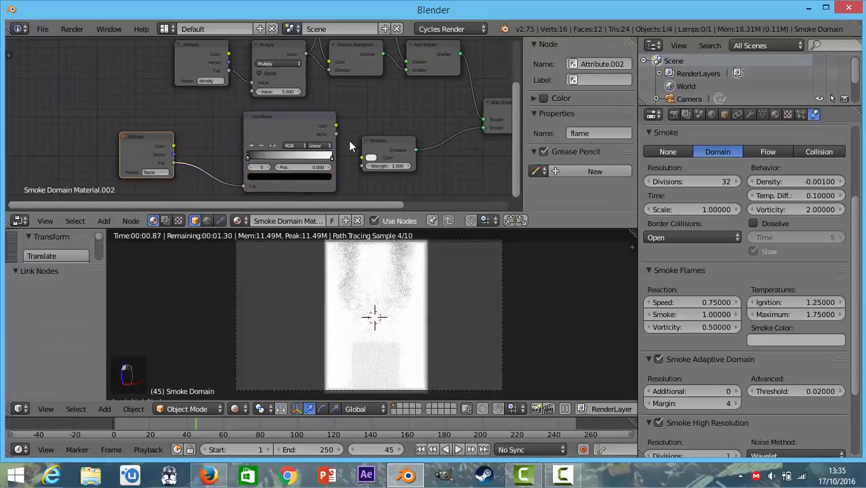
pyautogui.moveTo(335, 126); pyautogui.dragTo(362, 157)
# Step: Change the white end stop of the ColorRamp to a light red
pyautogui.scroll(1, 345, 163)
pyautogui.scroll(5, 338, 153)
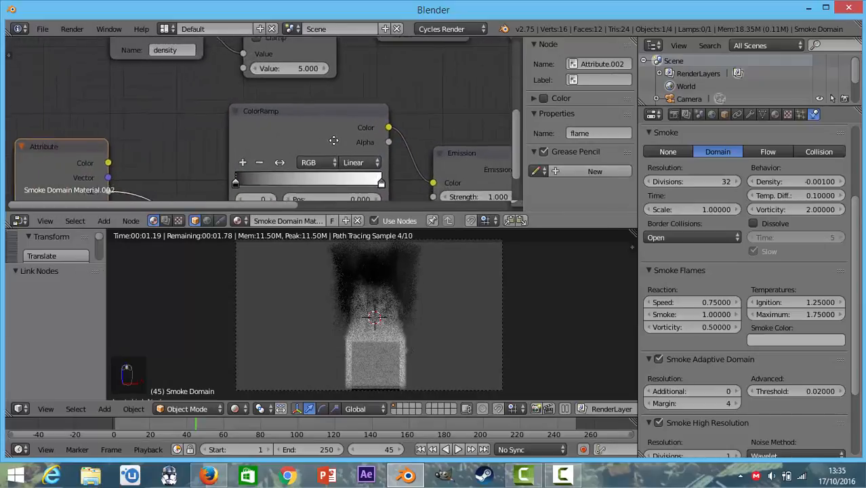
pyautogui.moveTo(342, 164); pyautogui.dragTo(321, 102, button='middle')
pyautogui.scroll(-5, 336, 132)
pyautogui.scroll(2, 339, 139)
pyautogui.scroll(2, 291, 117)
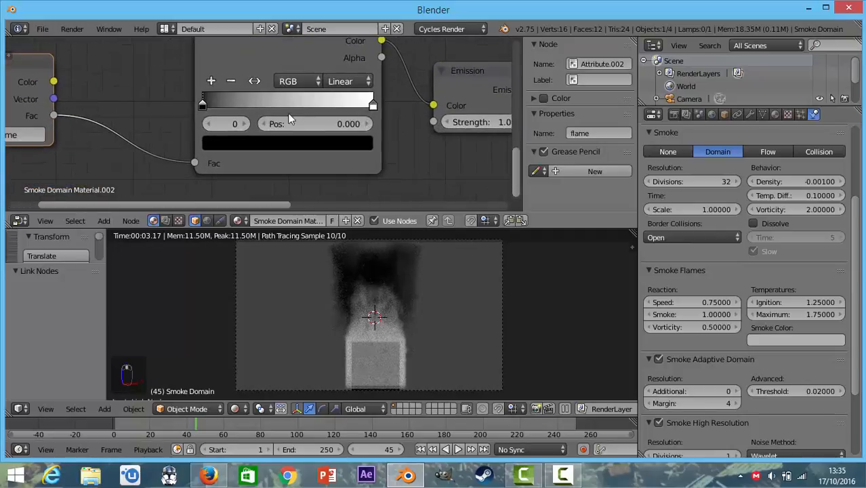
pyautogui.scroll(-1, 243, 102)
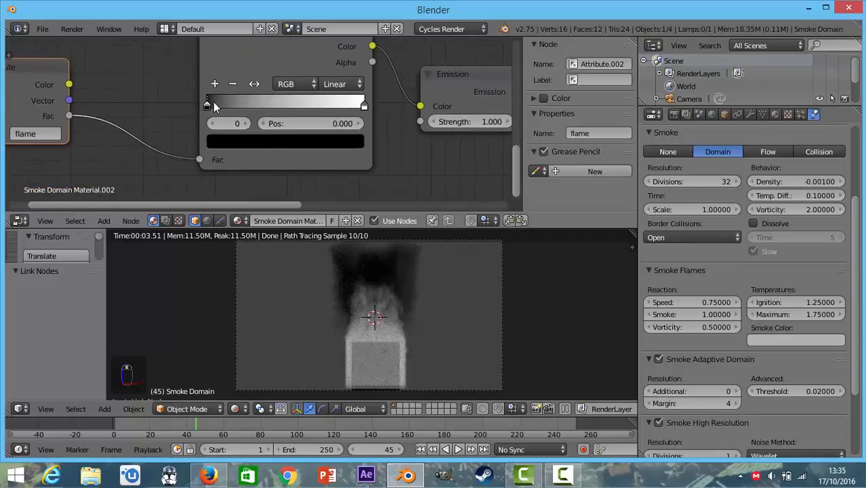
pyautogui.click(363, 105)
pyautogui.click(305, 141)
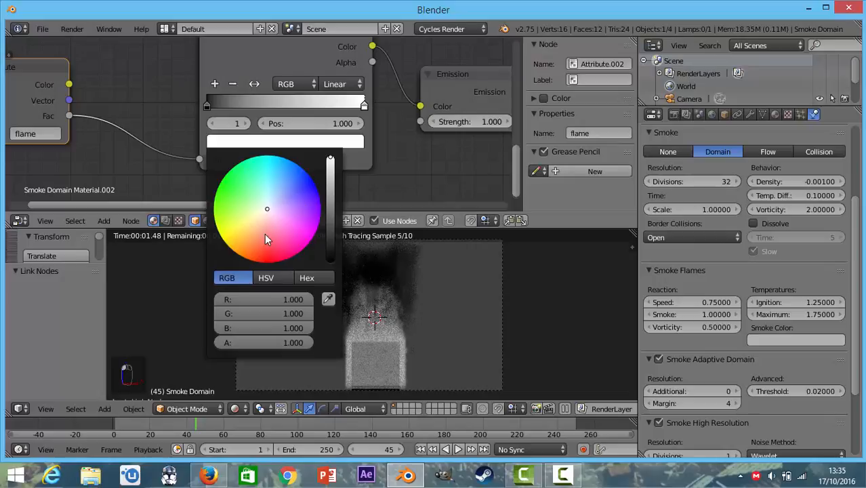
pyautogui.click(265, 235)
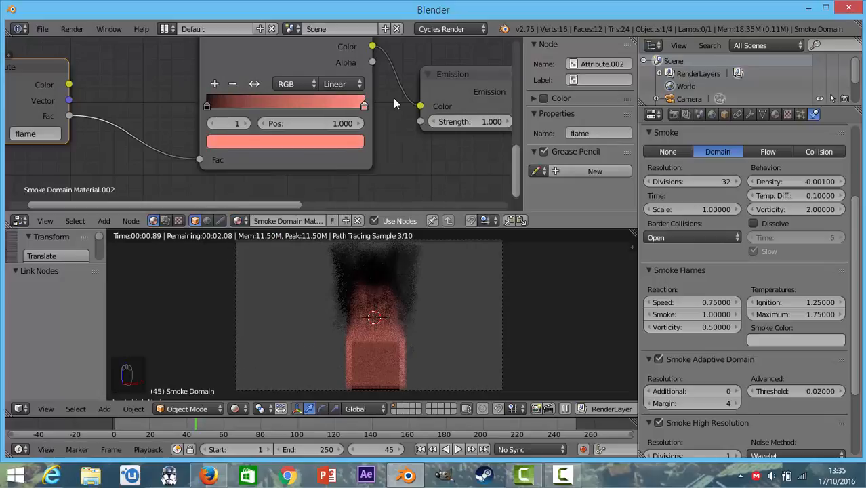
# Step: Try the light red ColorRamp stop at about position 0.014, and return it to 1.000
pyautogui.moveTo(341, 107); pyautogui.dragTo(200, 117)
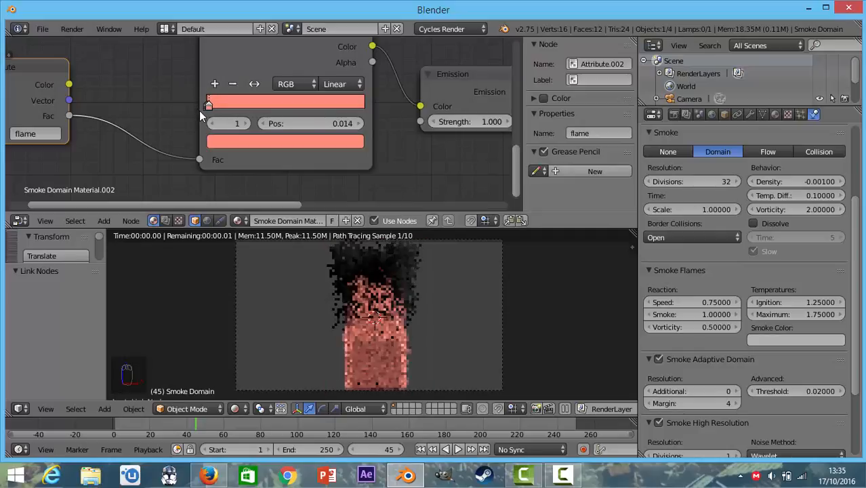
pyautogui.moveTo(250, 106); pyautogui.dragTo(346, 122)
pyautogui.scroll(-3, 394, 123)
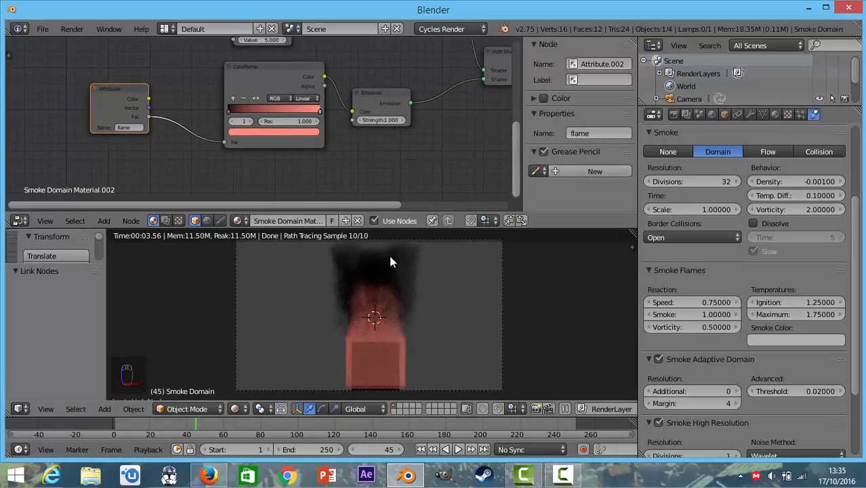
# Step: Enable Dissolve in the domain's smoke settings
pyautogui.scroll(-5, 775, 259)
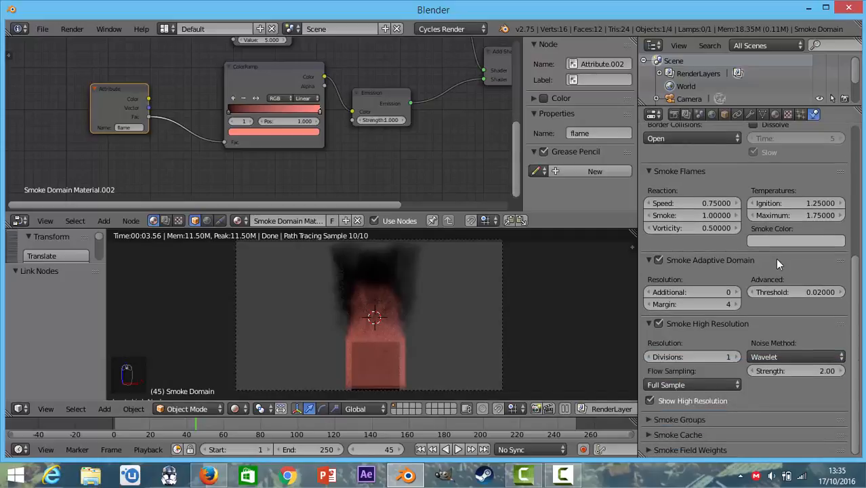
pyautogui.scroll(9, 777, 259)
pyautogui.click(756, 338)
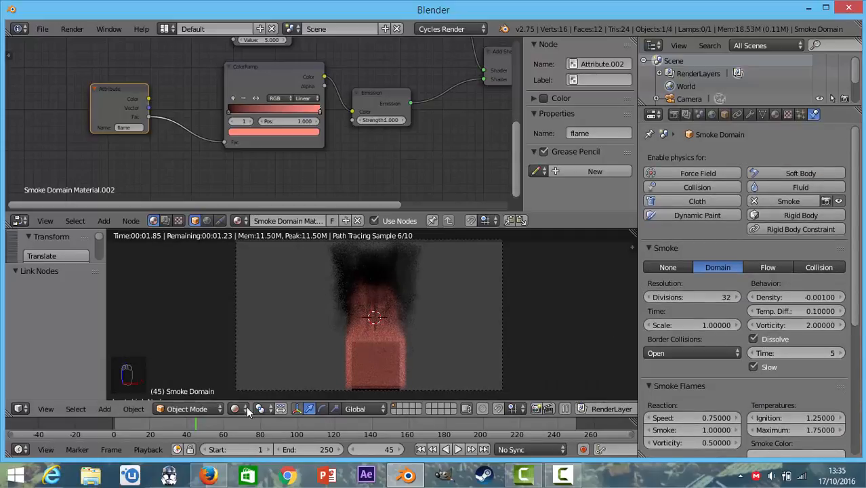
# Step: Switch the viewport to Solid shading and play the simulation from frame 1, stopping at frame 90
pyautogui.click(237, 410)
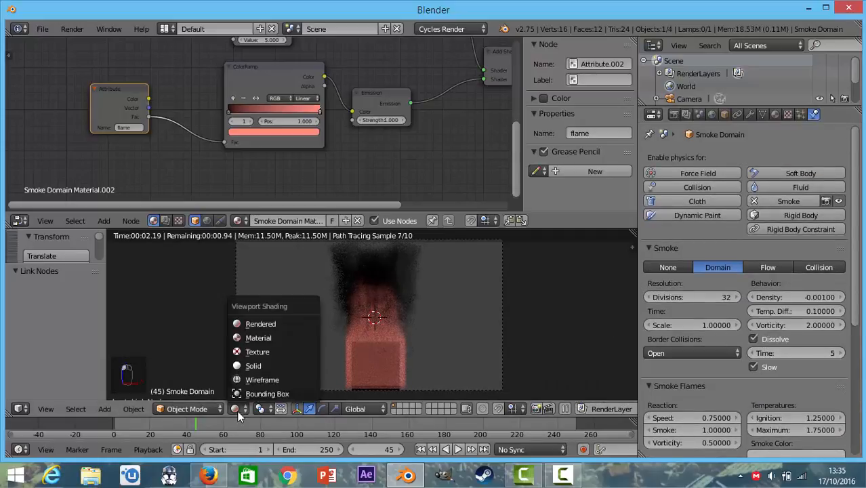
pyautogui.click(247, 363)
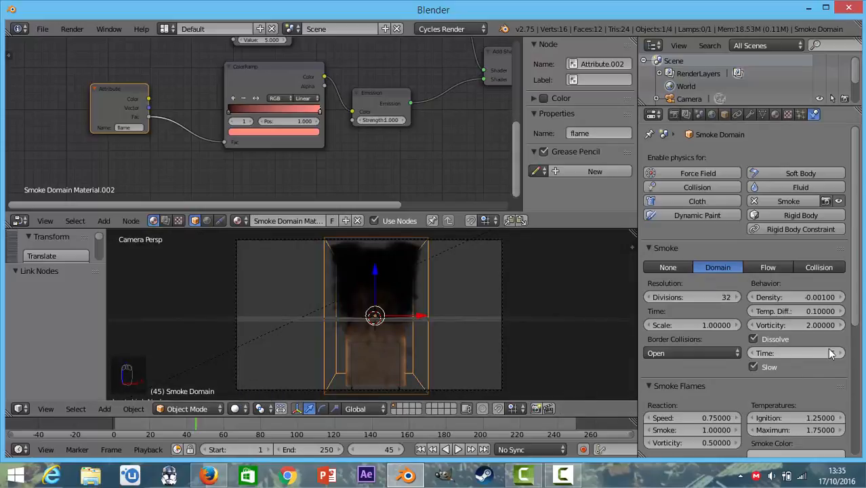
pyautogui.click(378, 450)
pyautogui.write('1')
pyautogui.press('Return')
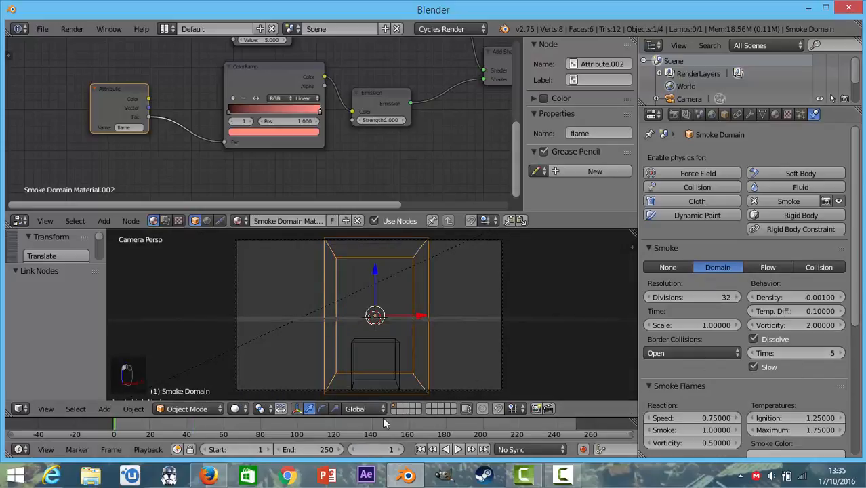
pyautogui.hotkey('alt', 'a')
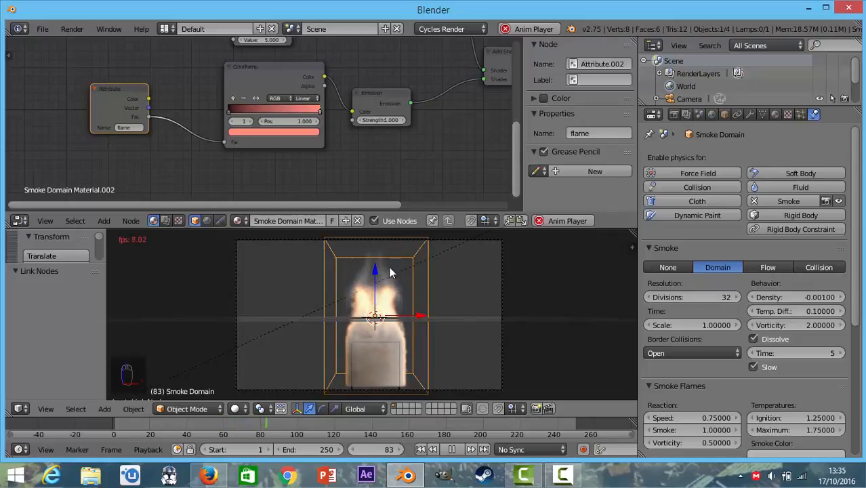
pyautogui.hotkey('alt', 'a')
# Step: Switch the viewport to Rendered shading and move the black ColorRamp stop to about position 0.620
pyautogui.click(237, 408)
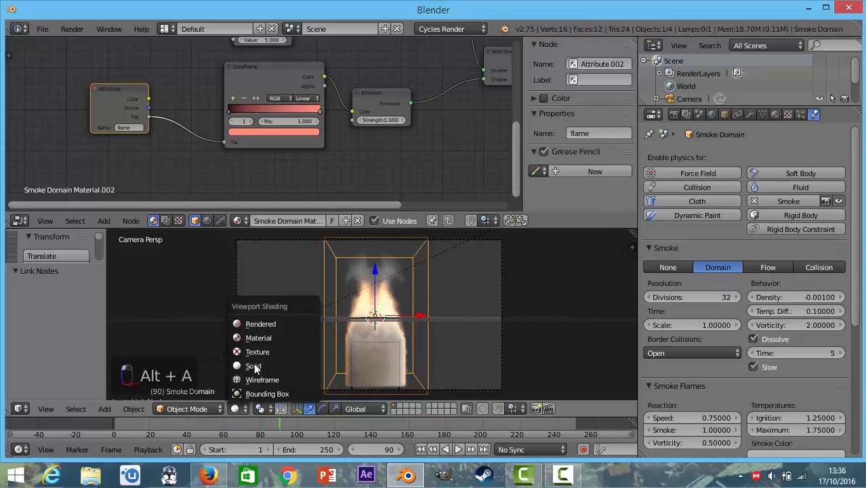
pyautogui.click(256, 324)
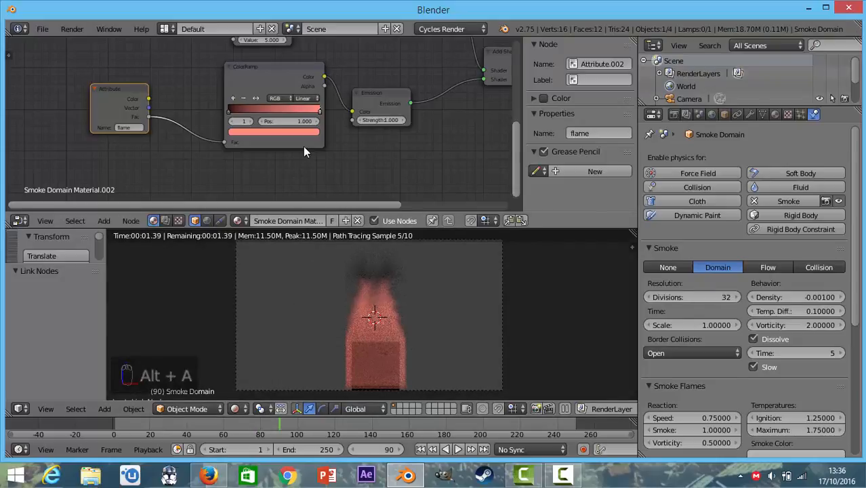
pyautogui.scroll(4, 261, 122)
pyautogui.moveTo(218, 108); pyautogui.dragTo(297, 113)
pyautogui.scroll(-4, 311, 86)
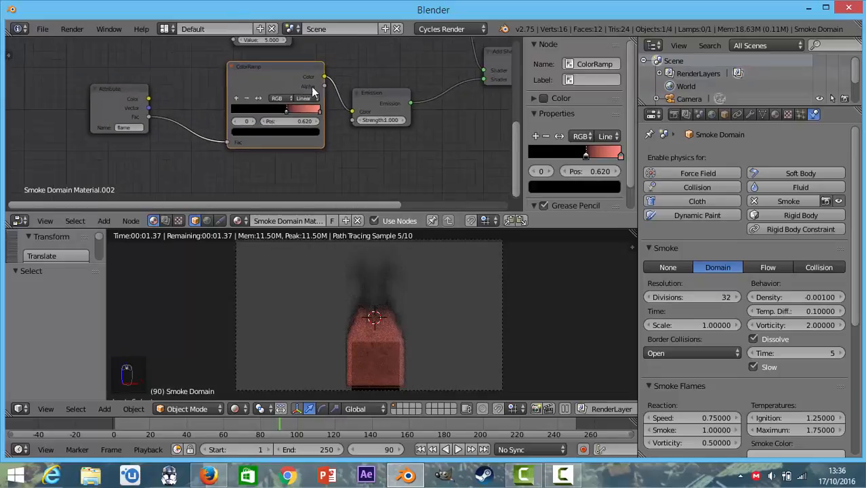
# Step: Try the light red ColorRamp stop at about position 0.723 with the black stop at the start of the ramp
pyautogui.moveTo(311, 86); pyautogui.dragTo(287, 180, button='middle')
pyautogui.scroll(3, 261, 168)
pyautogui.scroll(-3, 268, 168)
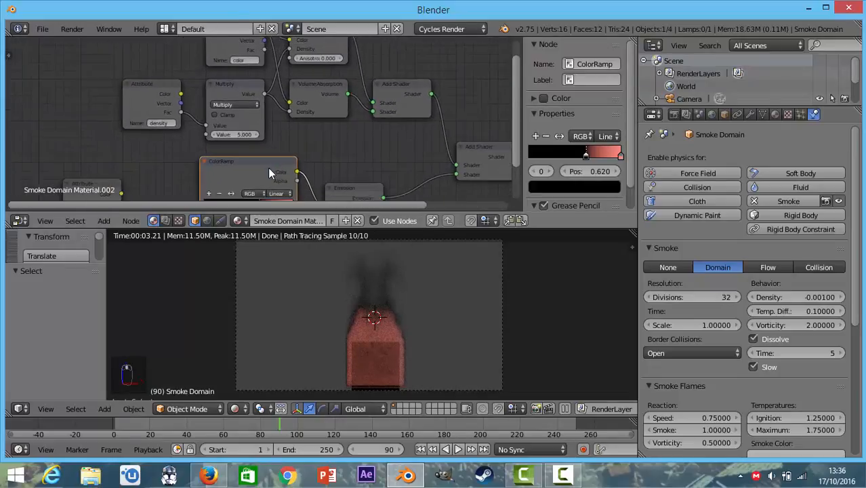
pyautogui.moveTo(336, 197); pyautogui.dragTo(352, 143, button='middle')
pyautogui.scroll(-3, 352, 143)
pyautogui.scroll(7, 265, 125)
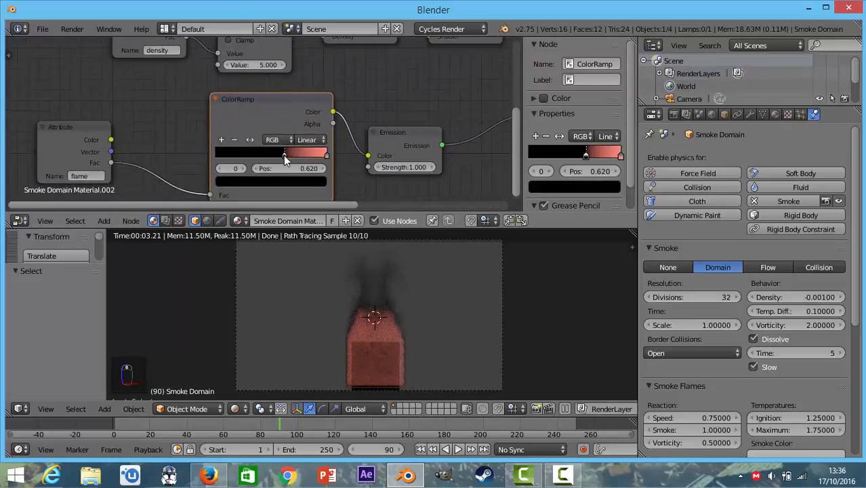
pyautogui.moveTo(284, 155)
pyautogui.mouseDown()
pyautogui.moveTo(208, 154)
pyautogui.moveTo(295, 153)
pyautogui.mouseUp()
pyautogui.keyDown('ctrl'); pyautogui.click(298, 153); pyautogui.keyUp('ctrl')
# Step: Set the value of the Multiply node fed by the density attribute to 10
pyautogui.moveTo(267, 84); pyautogui.dragTo(288, 133, button='middle')
pyautogui.scroll(1, 285, 129)
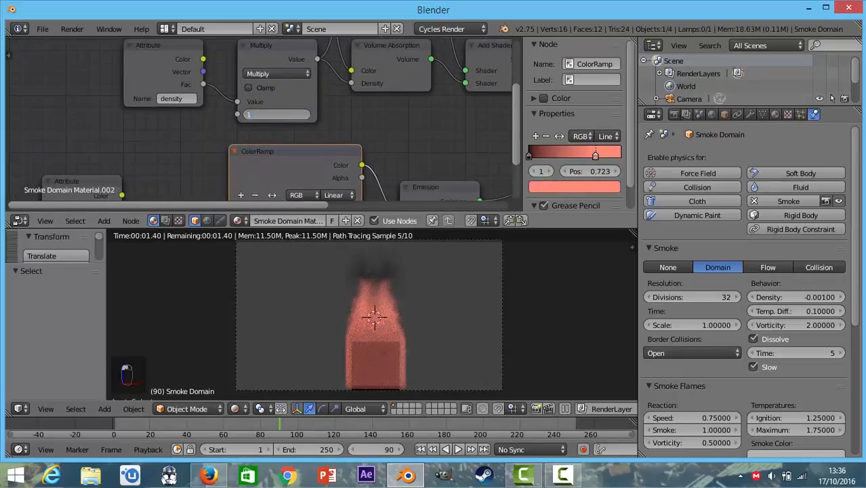
pyautogui.write('0')
pyautogui.press('Return')
# Step: Move the black ColorRamp stop to about position 0.737 and the light red stop to the end of the ramp
pyautogui.moveTo(273, 104); pyautogui.dragTo(286, 128, button='middle')
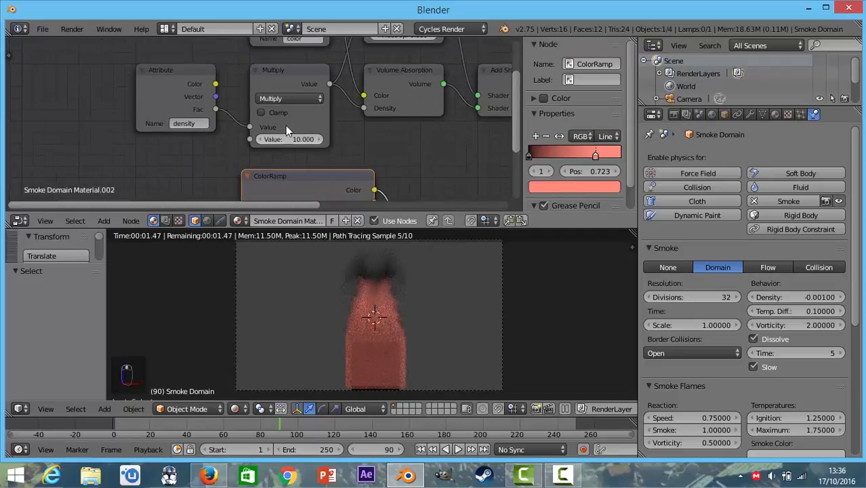
pyautogui.scroll(-3, 298, 122)
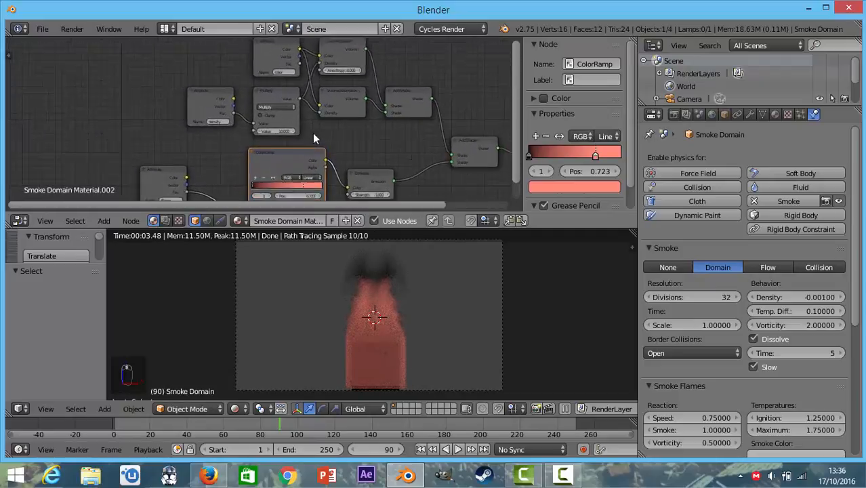
pyautogui.scroll(2, 313, 134)
pyautogui.moveTo(347, 143); pyautogui.dragTo(381, 99, button='middle')
pyautogui.moveTo(220, 158); pyautogui.dragTo(261, 131, button='middle')
pyautogui.scroll(4, 303, 158)
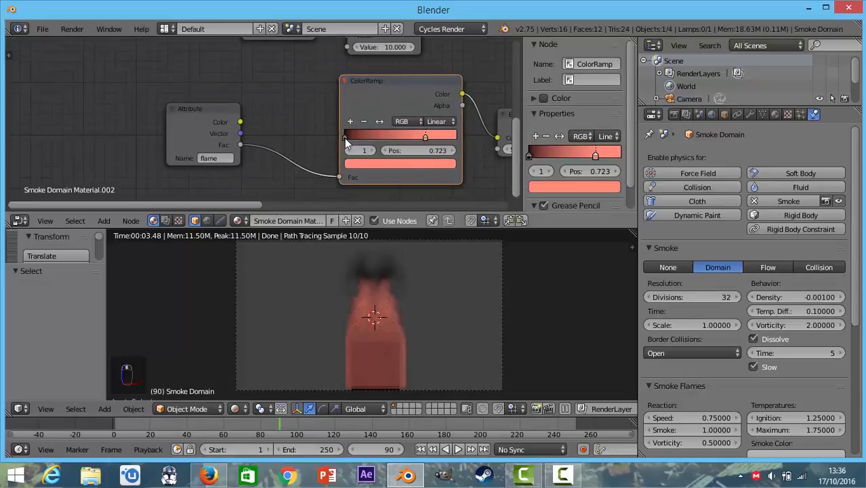
pyautogui.moveTo(344, 138); pyautogui.dragTo(427, 134)
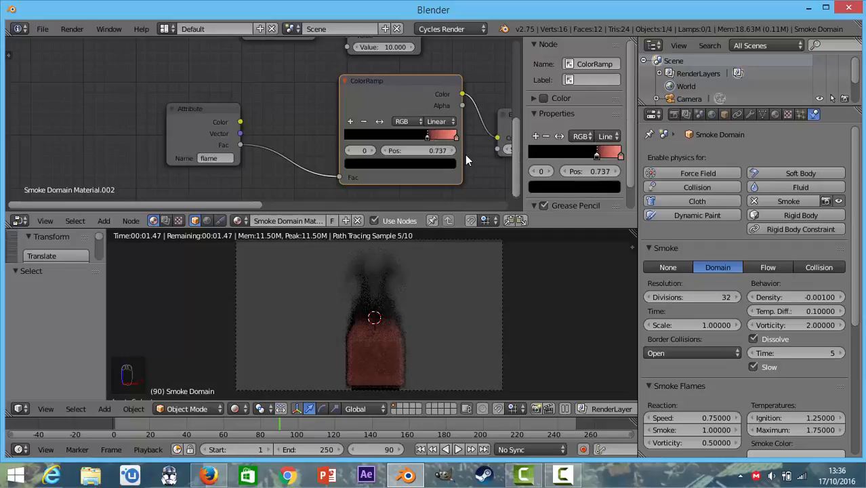
pyautogui.scroll(-4, 419, 123)
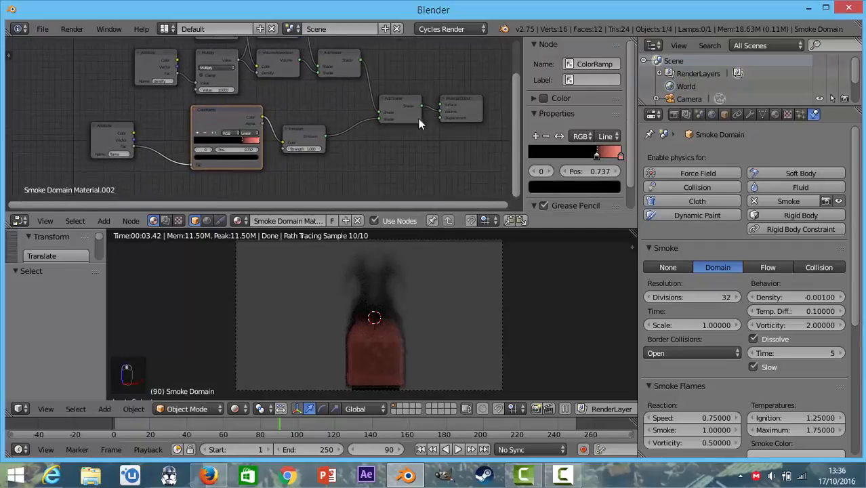
# Step: Disable Dissolve for the smoke domain and replay the simulation in Solid shading, stopping at frame 55
pyautogui.click(754, 339)
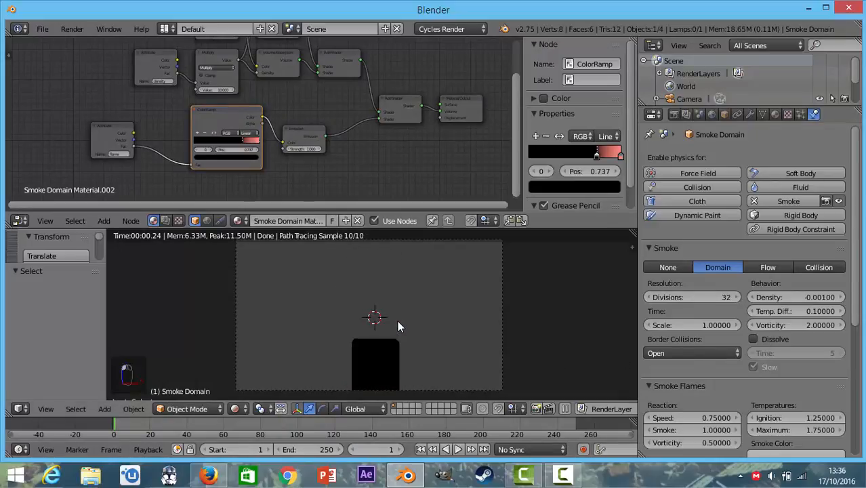
pyautogui.hotkey('alt', 'a')
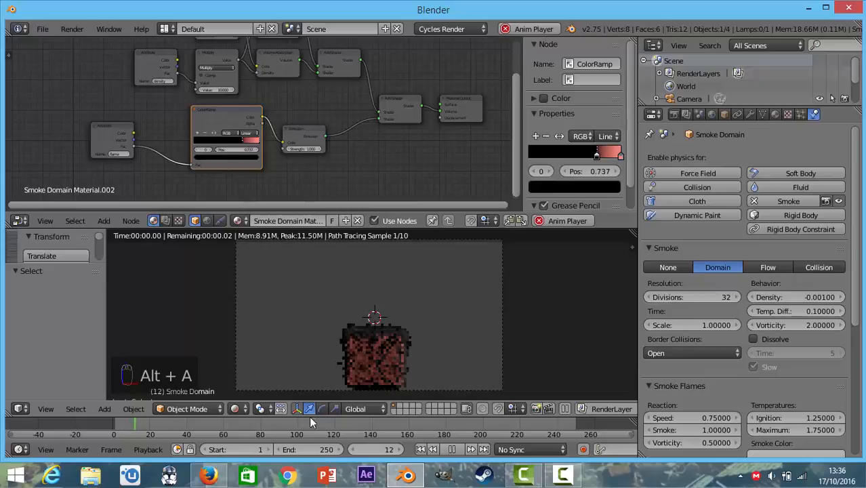
pyautogui.click(235, 408)
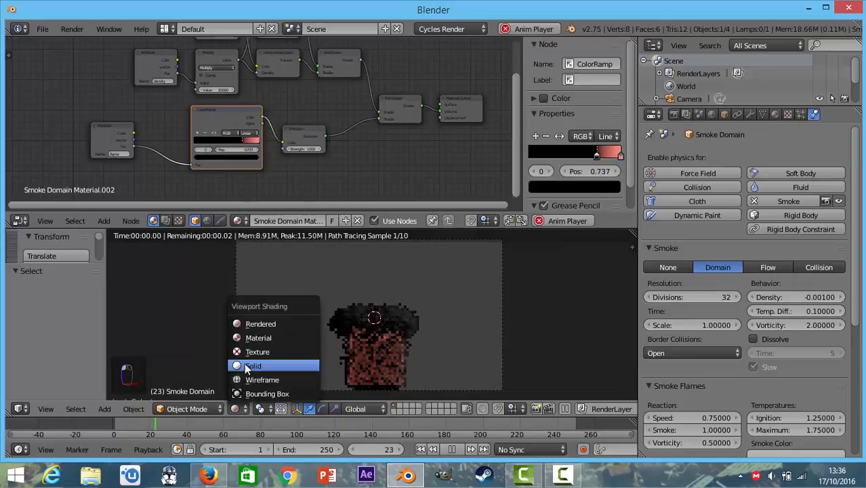
pyautogui.click(251, 366)
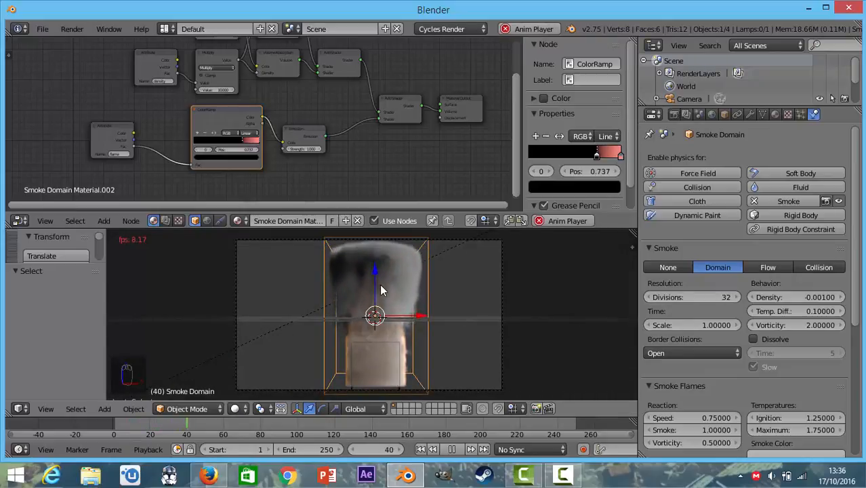
pyautogui.hotkey('alt', 'a')
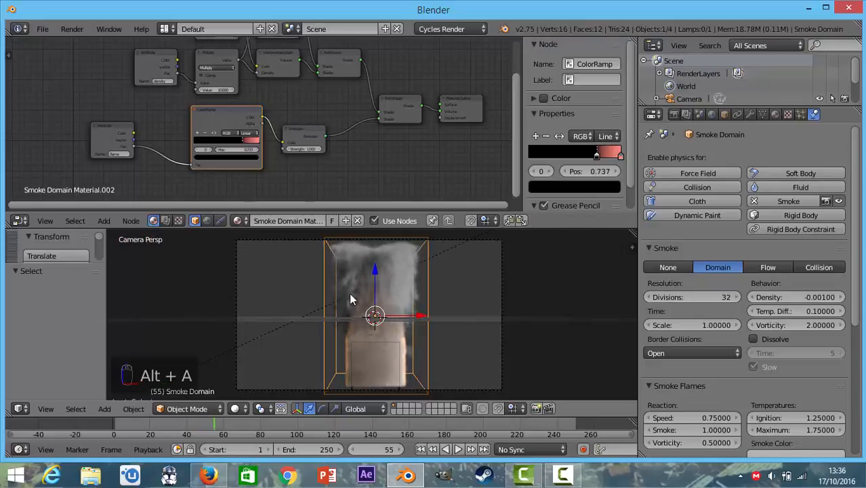
# Step: Preview the smoke in Rendered shading and set the density Multiply node's value to 2, ending in the camera view
pyautogui.click(248, 409)
pyautogui.click(252, 318)
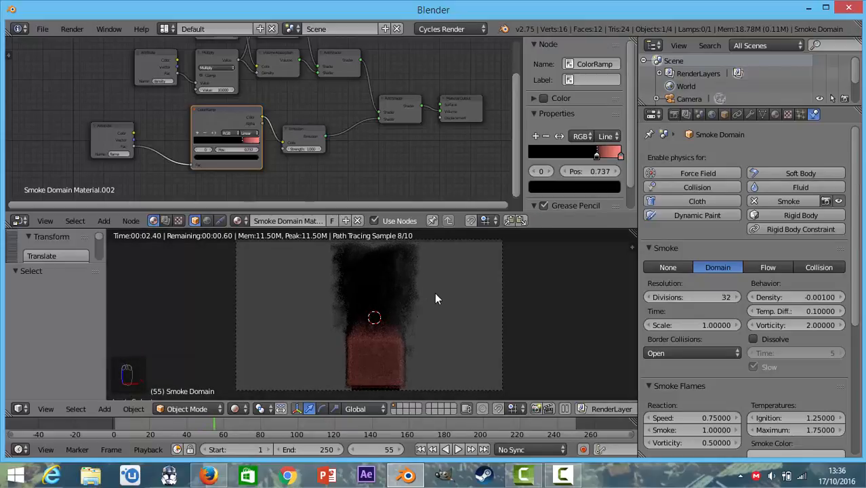
pyautogui.moveTo(435, 289); pyautogui.dragTo(476, 346, button='middle')
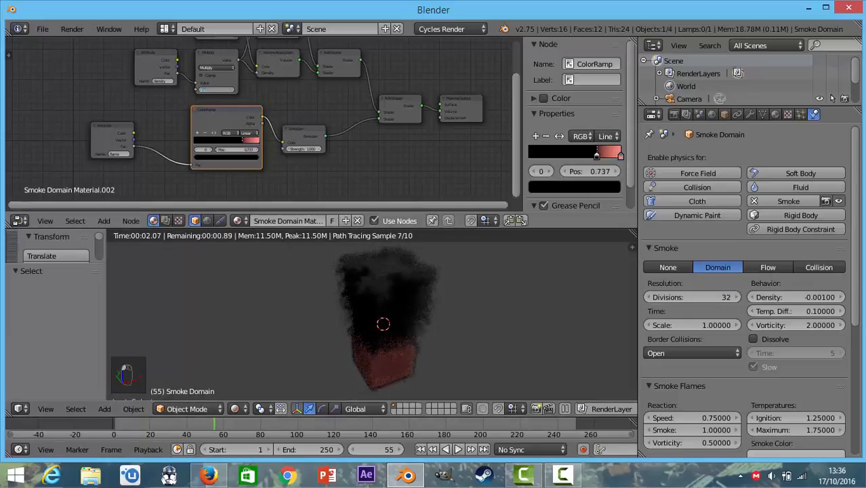
pyautogui.press('Return')
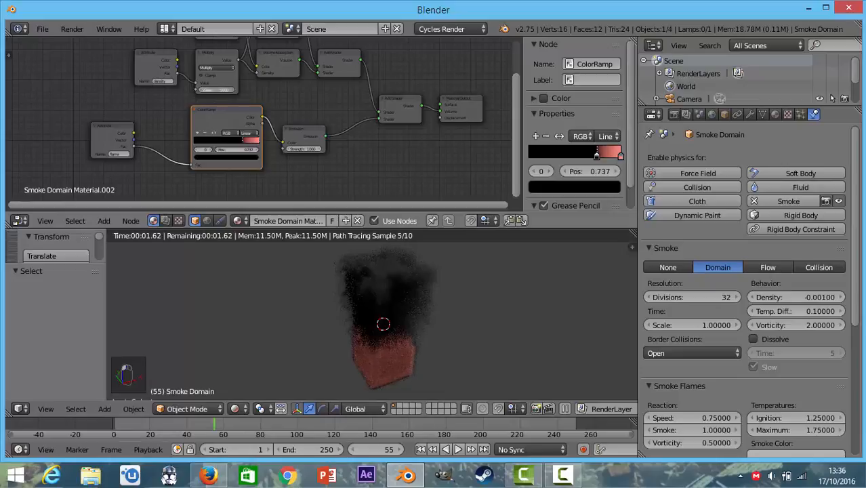
pyautogui.click(218, 88)
pyautogui.write('2')
pyautogui.press('Return')
pyautogui.press('KP_0')
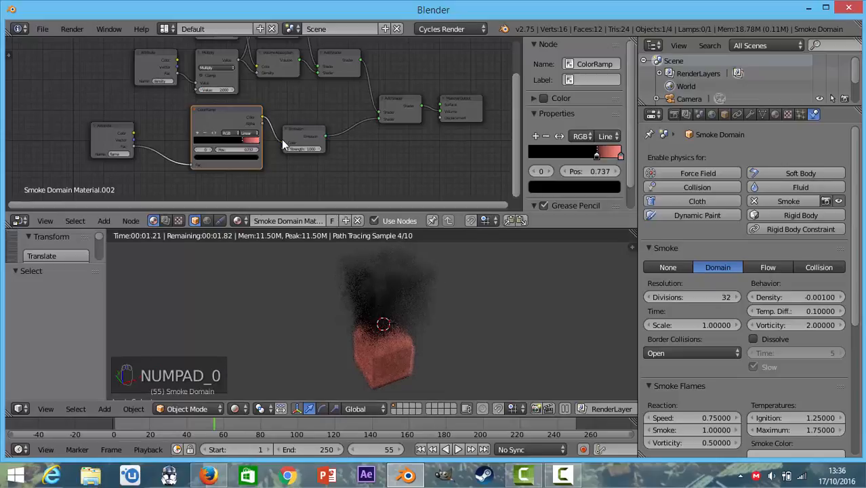
pyautogui.press('KP_0')
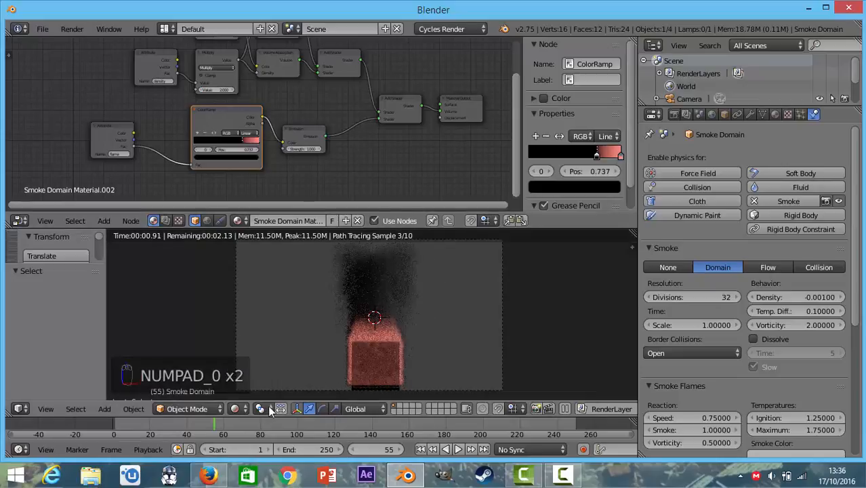
# Step: Return the viewport to Solid shading and set the render sampling seed to 1 with Clamp Direct and Clamp Indirect at 9
pyautogui.click(235, 409)
pyautogui.click(247, 308)
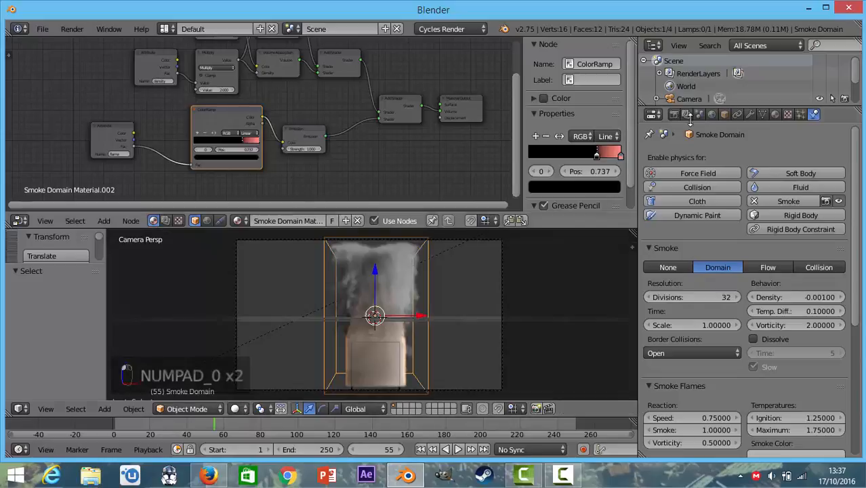
pyautogui.click(674, 114)
pyautogui.scroll(-5, 722, 245)
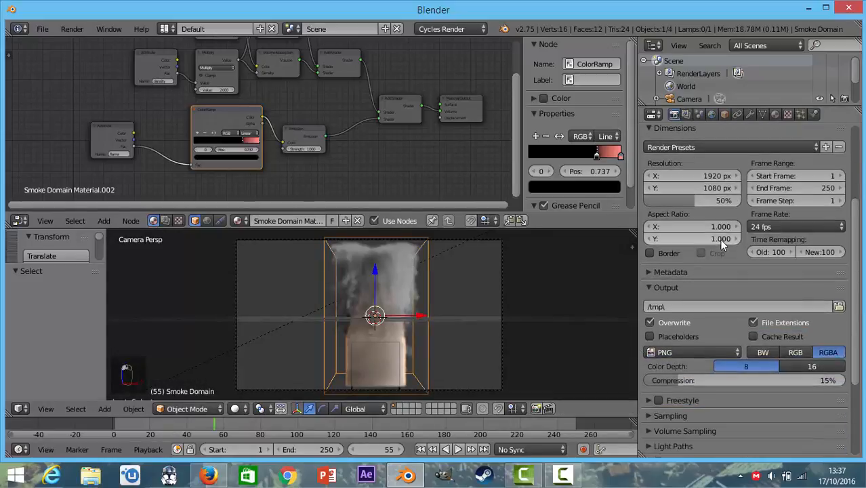
pyautogui.scroll(-5, 740, 224)
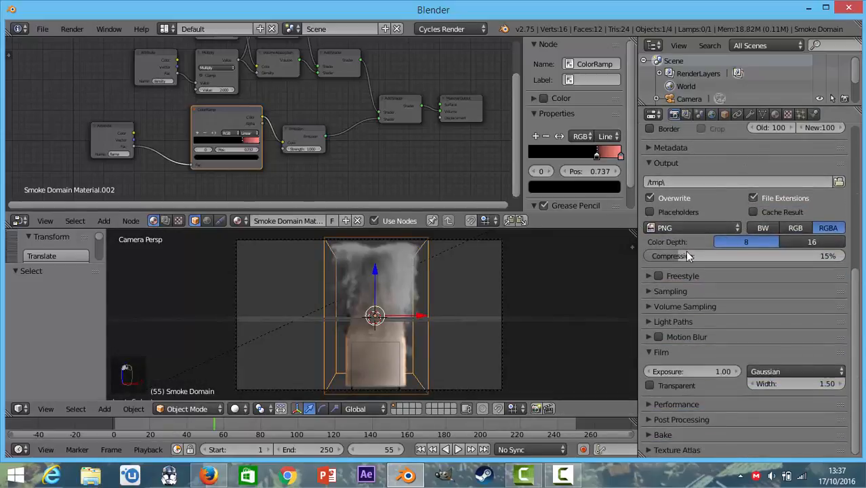
pyautogui.click(672, 294)
pyautogui.click(683, 414)
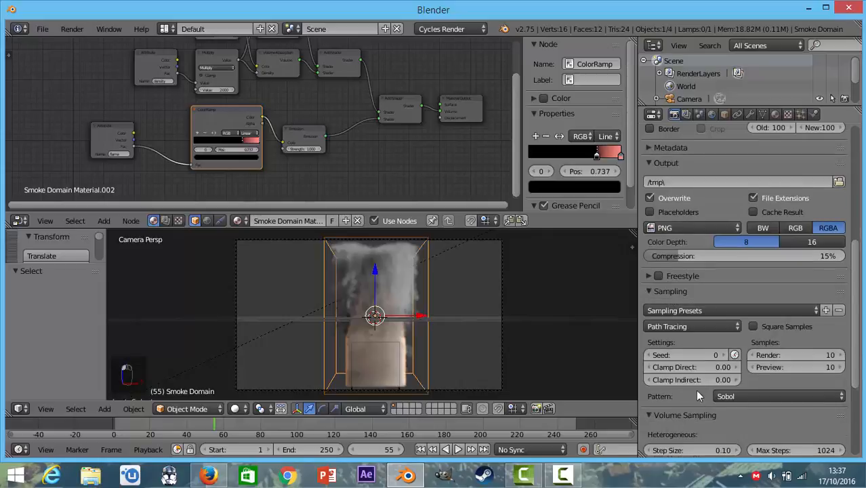
pyautogui.scroll(-3, 698, 386)
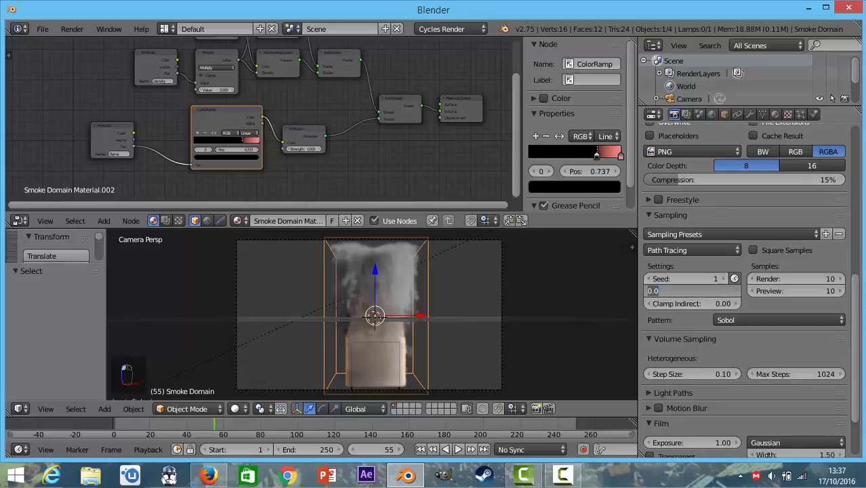
pyautogui.press('Tab')
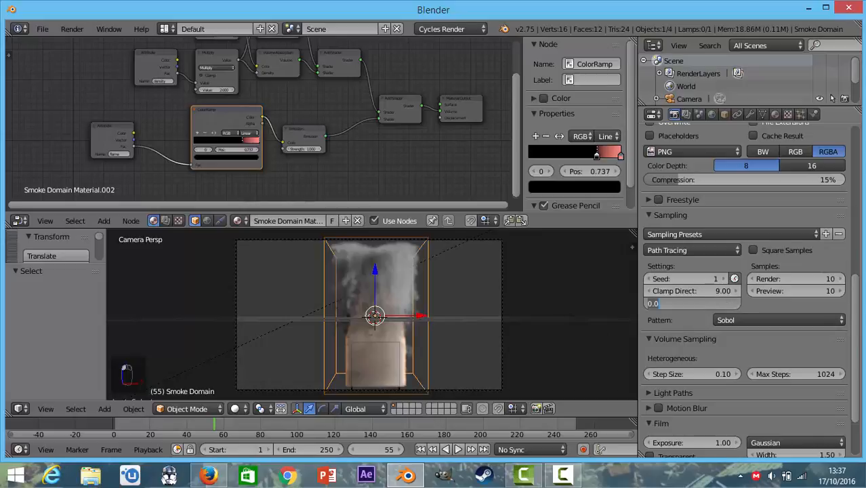
pyautogui.write('9')
pyautogui.press('Return')
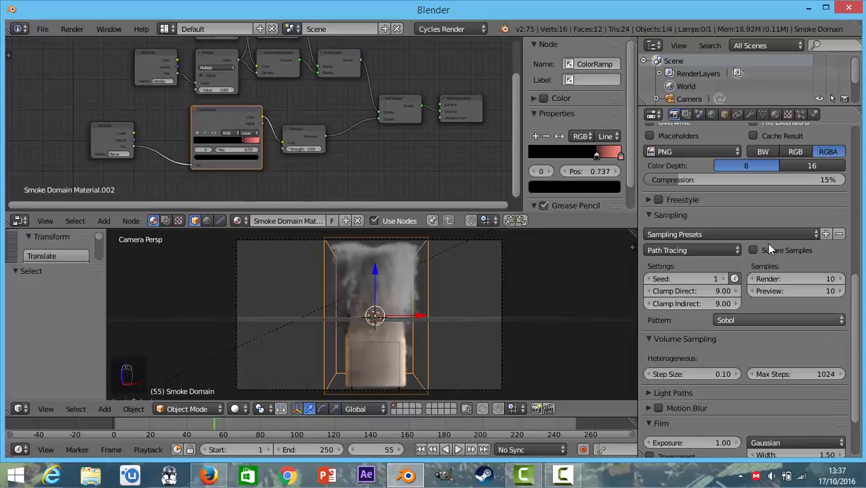
# Step: Set the number of render samples to 100
pyautogui.click(773, 279)
pyautogui.write('100')
pyautogui.press('Return')
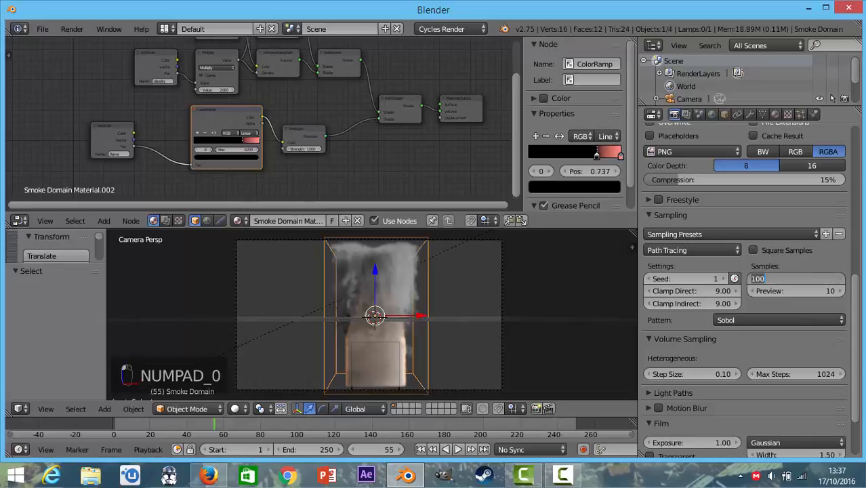
pyautogui.press('Return')
# Step: Set the heterogeneous volume sampling step size to 0.5
pyautogui.scroll(-1, 713, 368)
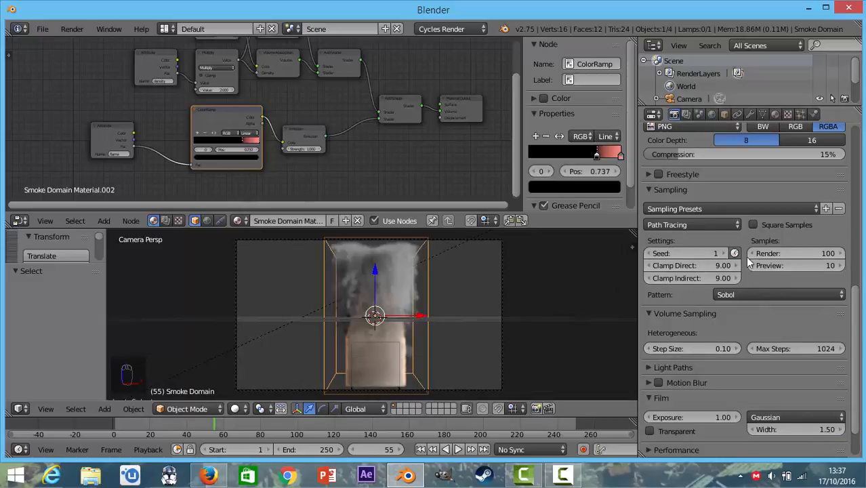
pyautogui.click(713, 349)
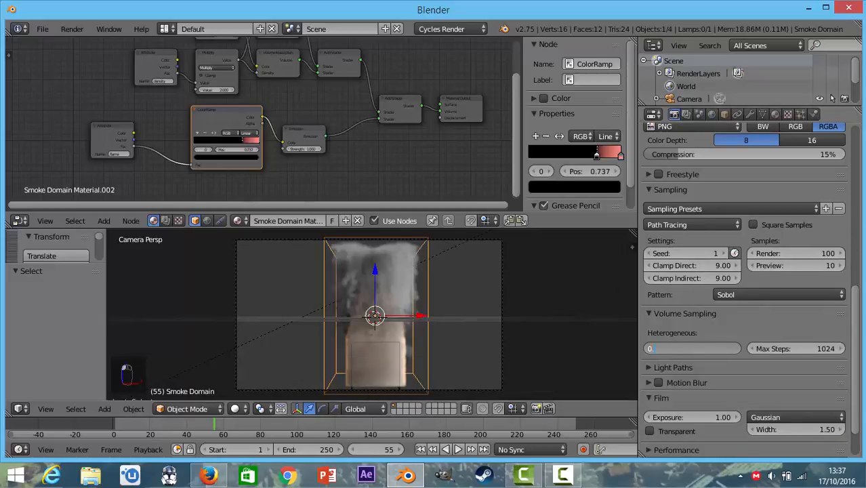
pyautogui.write('0.5')
pyautogui.press('Return')
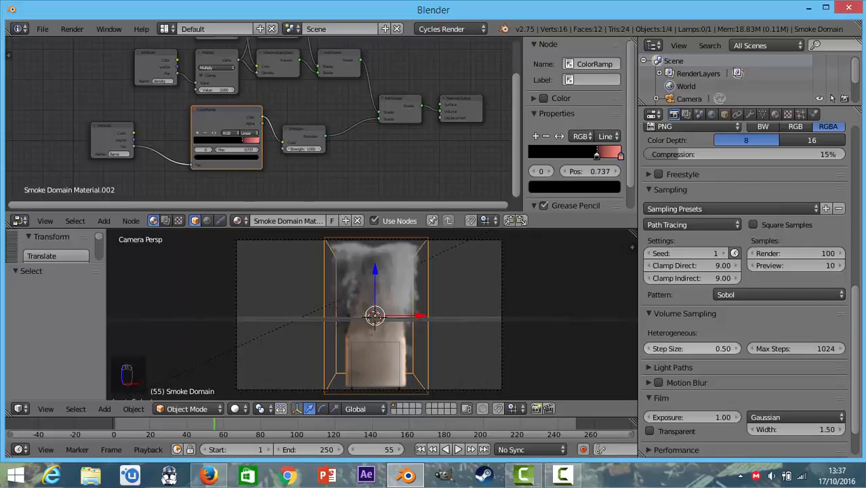
# Step: Set the light paths to 4 volume bounces and Filter Glossy 1.00, with reflective and refractive caustics disabled
pyautogui.scroll(-2, 749, 346)
pyautogui.click(686, 324)
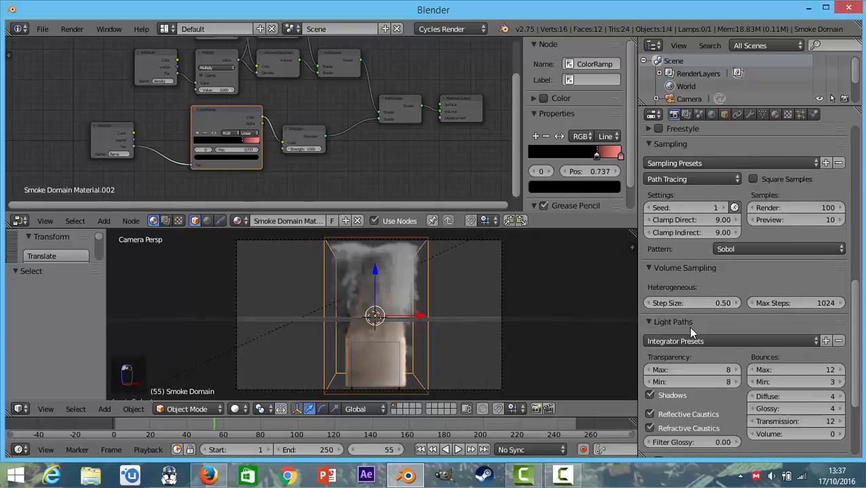
pyautogui.scroll(-2, 692, 331)
pyautogui.moveTo(843, 384); pyautogui.dragTo(857, 384)
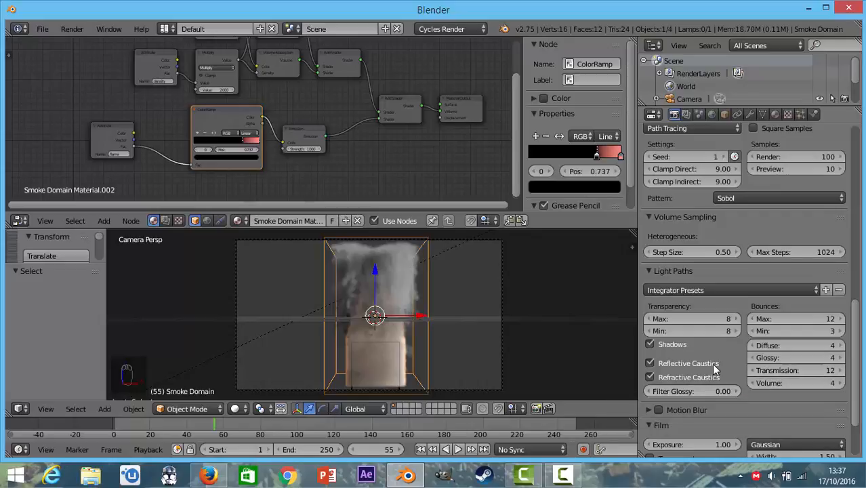
pyautogui.click(691, 391)
pyautogui.scroll(-3, 732, 366)
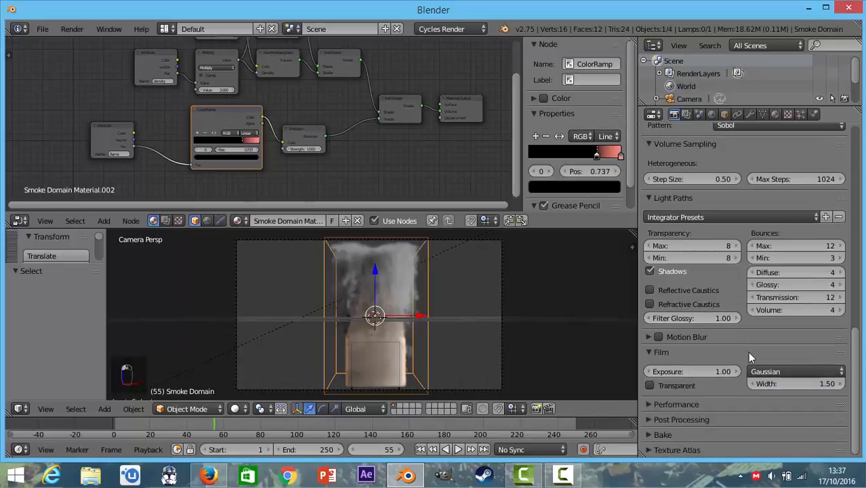
# Step: Review the render tile and device settings, and set the render resolution scale to 100%
pyautogui.click(698, 394)
pyautogui.scroll(-4, 792, 360)
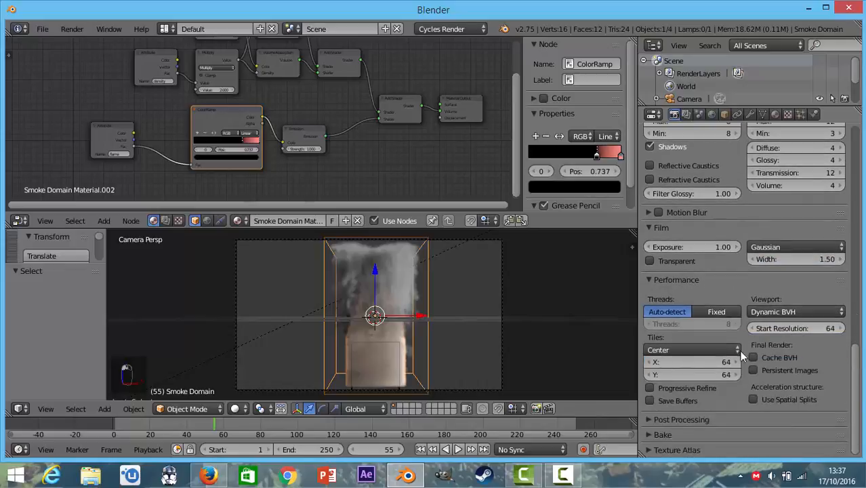
pyautogui.scroll(5, 697, 362)
pyautogui.scroll(15, 741, 250)
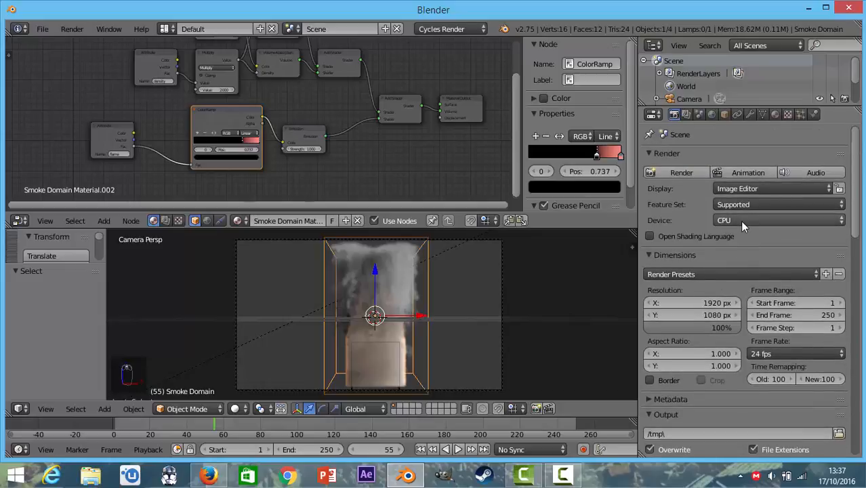
pyautogui.click(740, 220)
pyautogui.click(740, 220)
pyautogui.scroll(-9, 766, 226)
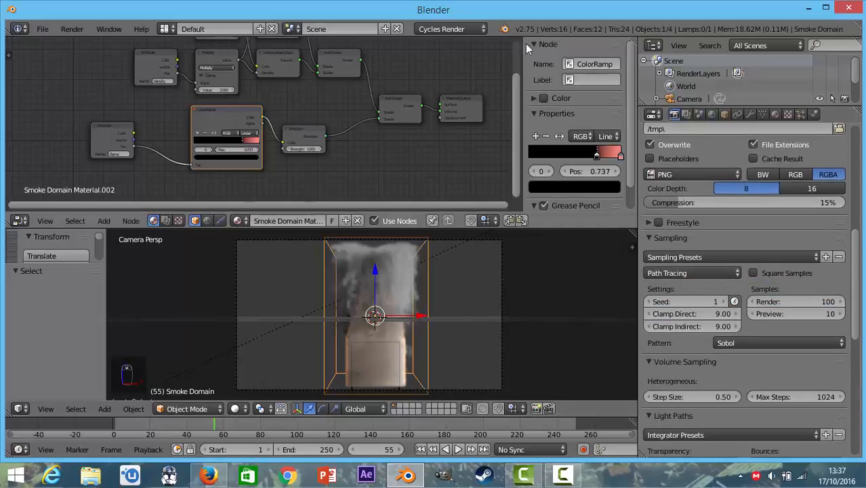
# Step: Set the render tile size to 32 in both X and Y
pyautogui.scroll(-10, 745, 284)
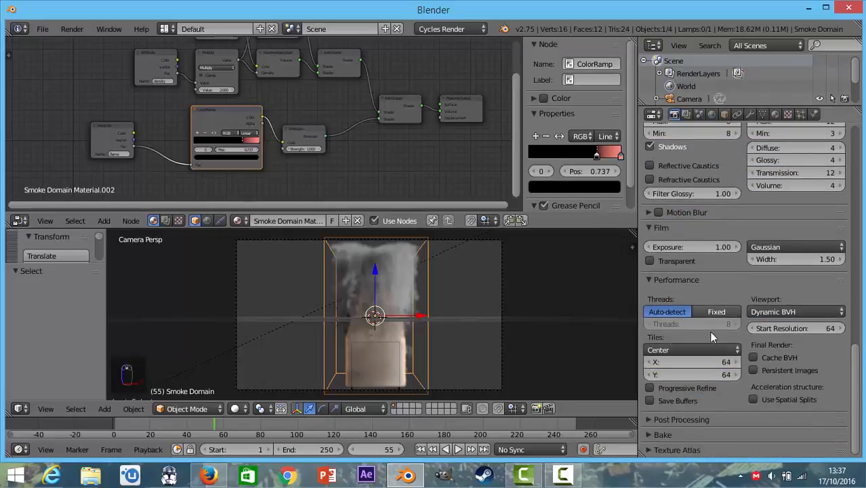
pyautogui.click(702, 362)
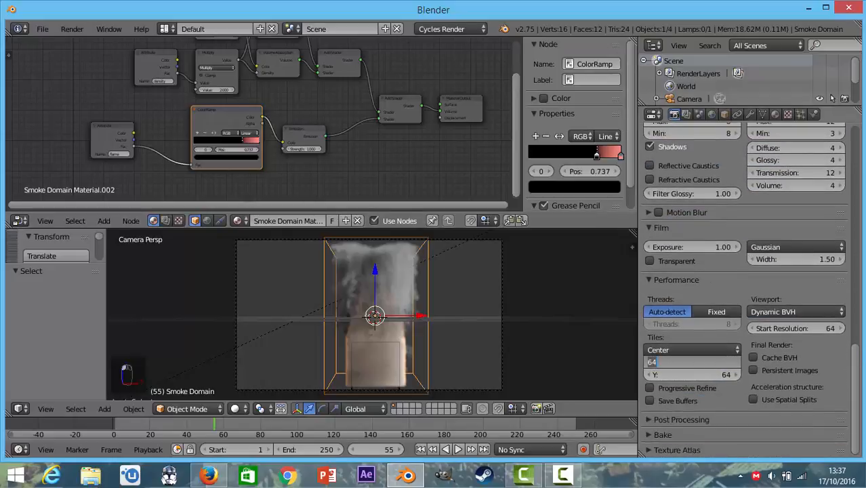
pyautogui.click(692, 339)
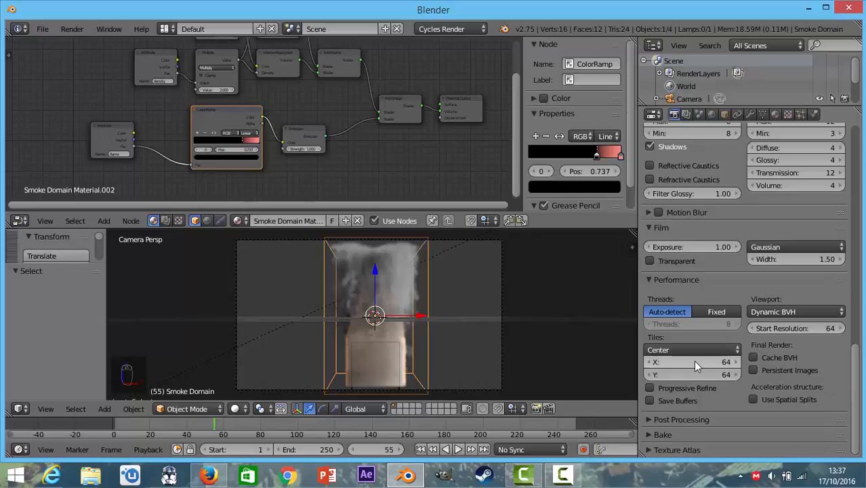
pyautogui.click(695, 362)
pyautogui.write('32')
pyautogui.press('Tab')
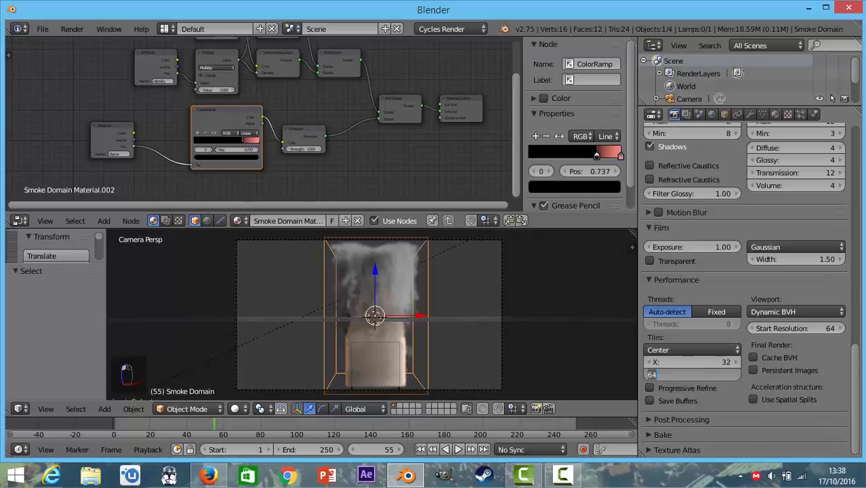
pyautogui.write('32')
pyautogui.press('Return')
pyautogui.click(786, 331)
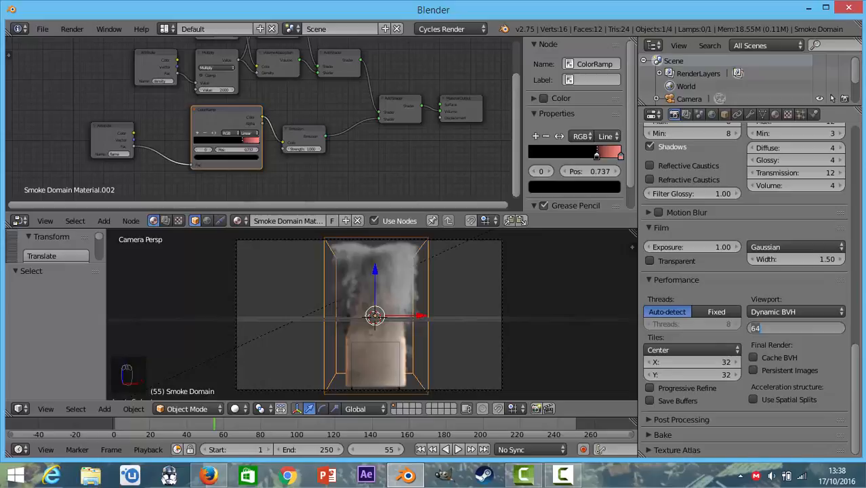
pyautogui.click(747, 275)
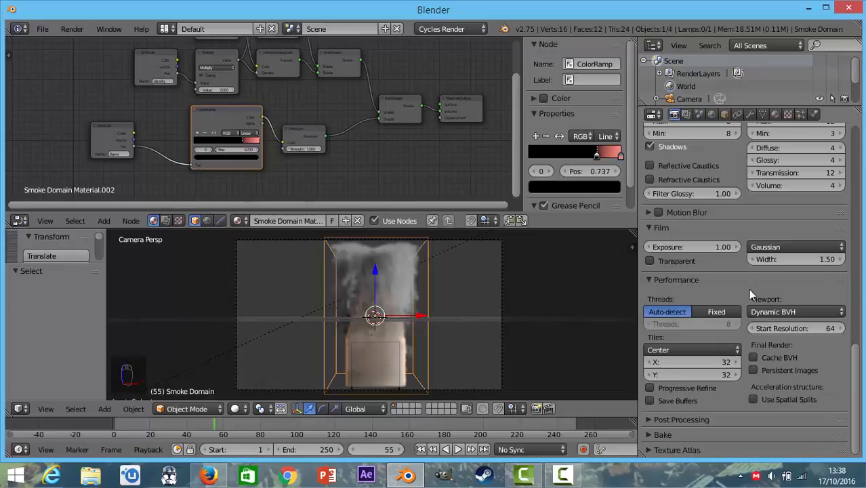
# Step: Review the sampling, volume sampling and light path settings, and inspect the smoke domain in the viewport, ending in camera view
pyautogui.scroll(6, 785, 265)
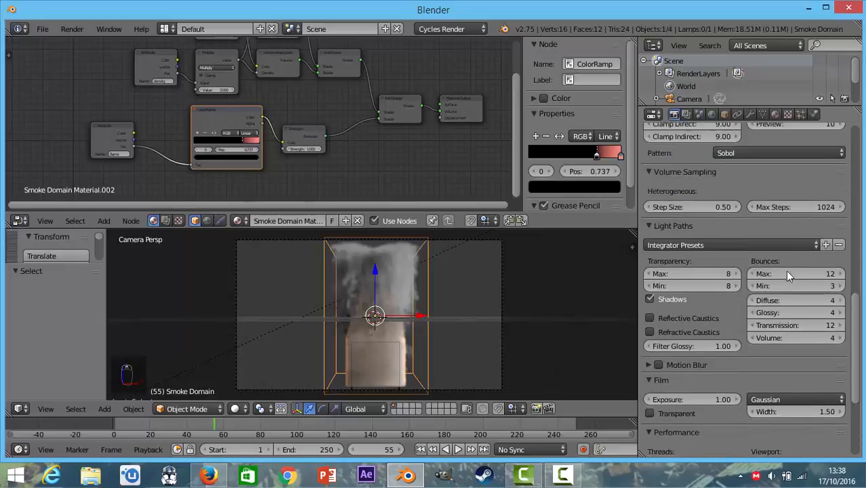
pyautogui.scroll(-2, 779, 291)
pyautogui.scroll(5, 776, 305)
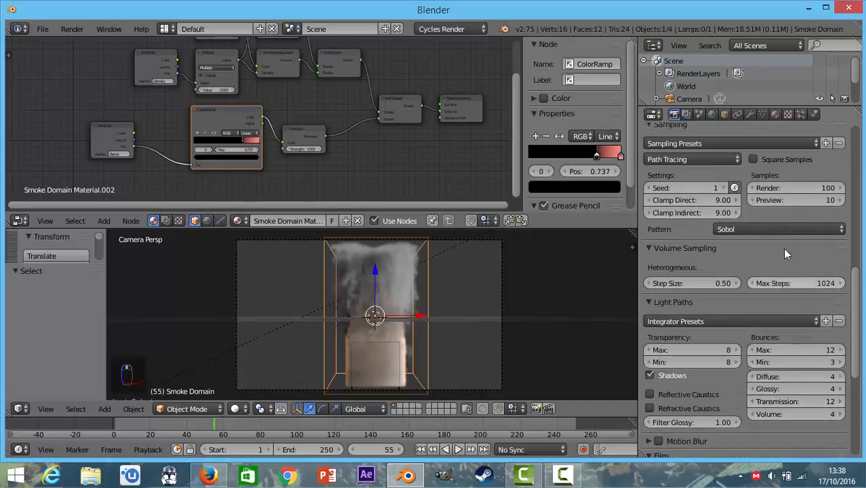
pyautogui.scroll(1, 765, 198)
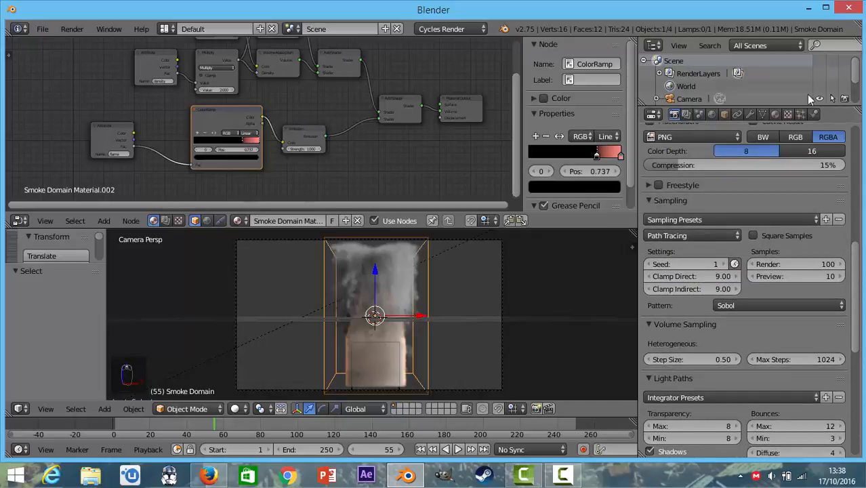
pyautogui.scroll(-3, 780, 201)
pyautogui.scroll(-3, 562, 242)
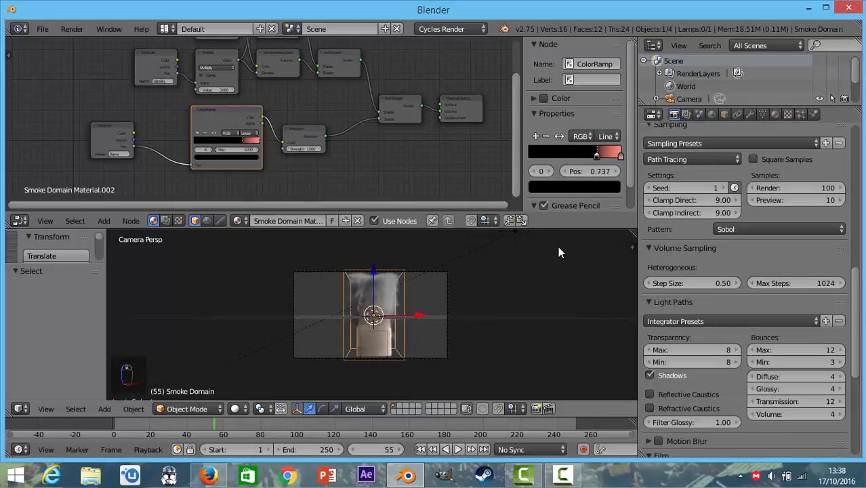
pyautogui.scroll(5, 558, 243)
pyautogui.scroll(-3, 536, 288)
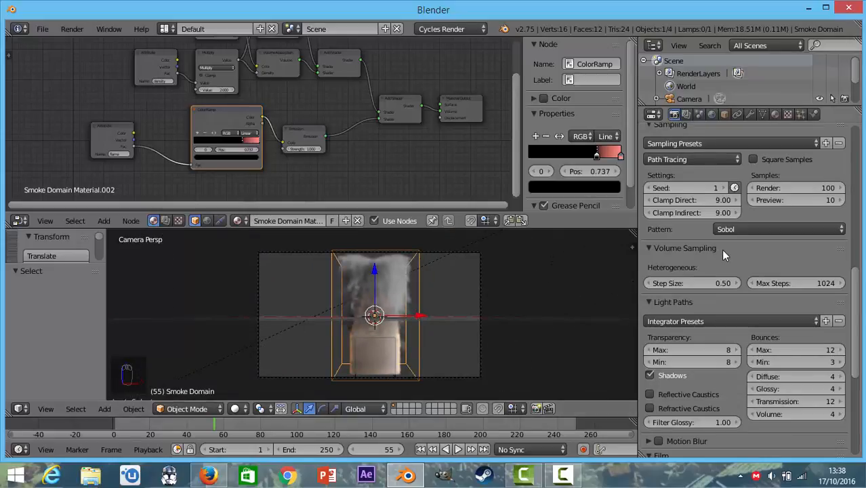
pyautogui.scroll(5, 721, 250)
pyautogui.moveTo(447, 289); pyautogui.dragTo(351, 310, button='middle')
pyautogui.scroll(-7, 454, 317)
pyautogui.scroll(8, 354, 317)
pyautogui.press('KP_0')
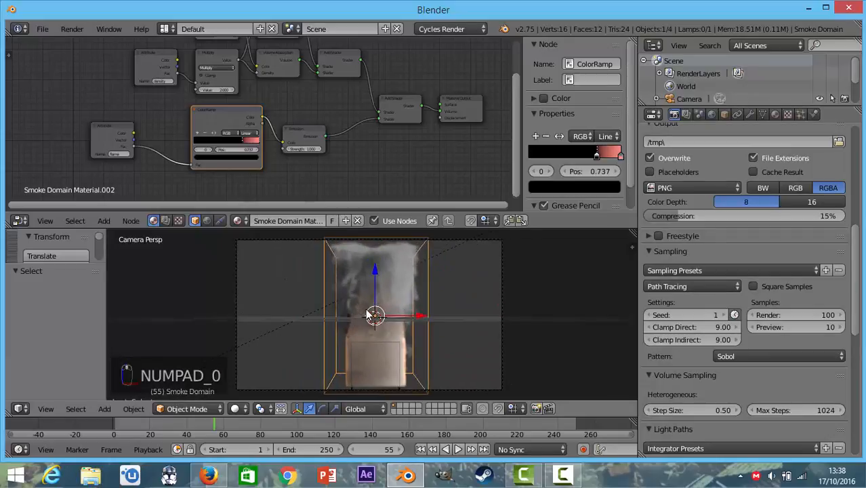
# Step: Review the smoke domain's physics settings, including resolution, flames, adaptive domain, high resolution and border collisions
pyautogui.click(814, 114)
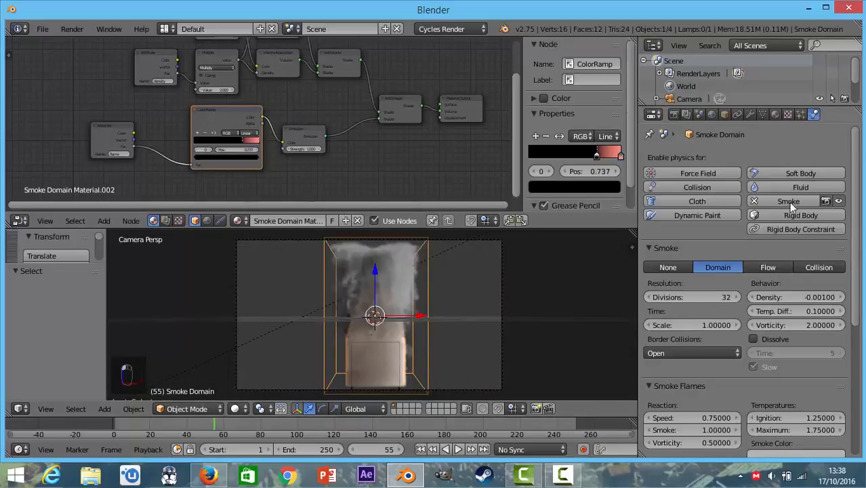
pyautogui.scroll(-6, 770, 281)
pyautogui.scroll(-1, 773, 286)
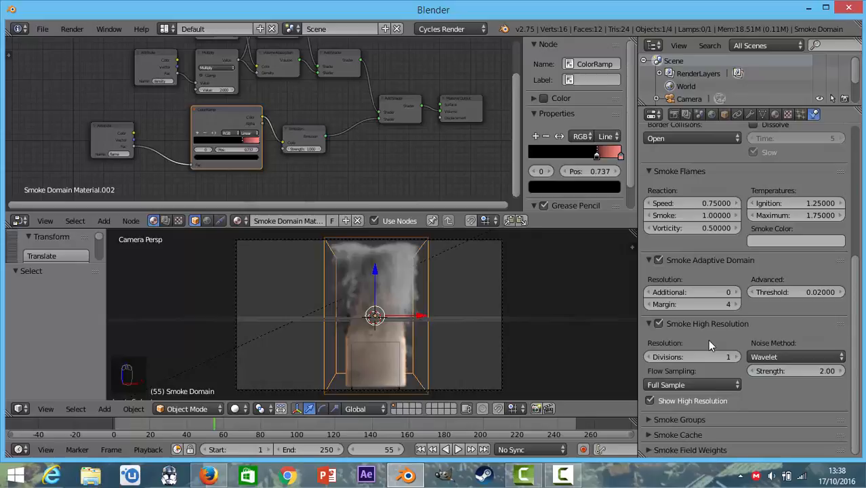
pyautogui.click(705, 420)
pyautogui.scroll(-3, 730, 372)
pyautogui.scroll(6, 730, 364)
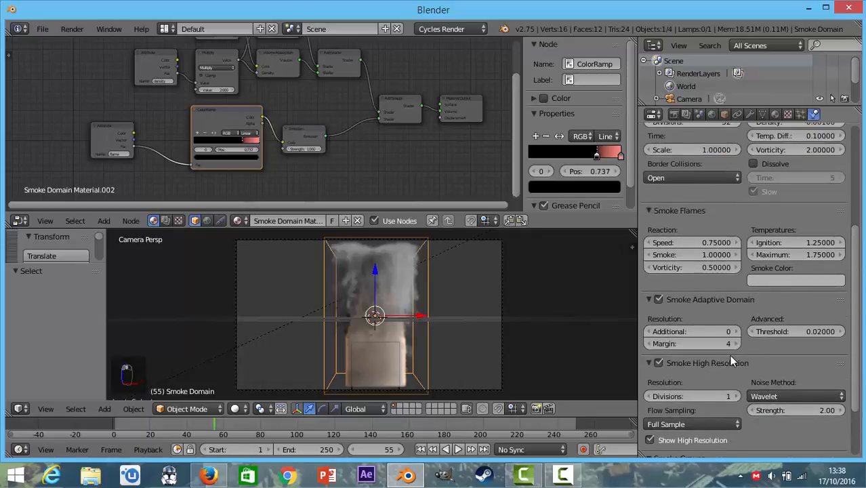
pyautogui.scroll(10, 731, 361)
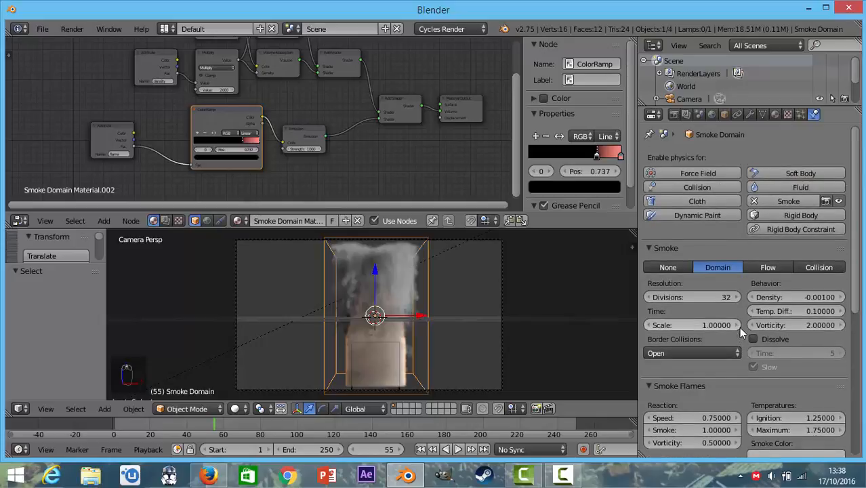
pyautogui.scroll(-2, 736, 327)
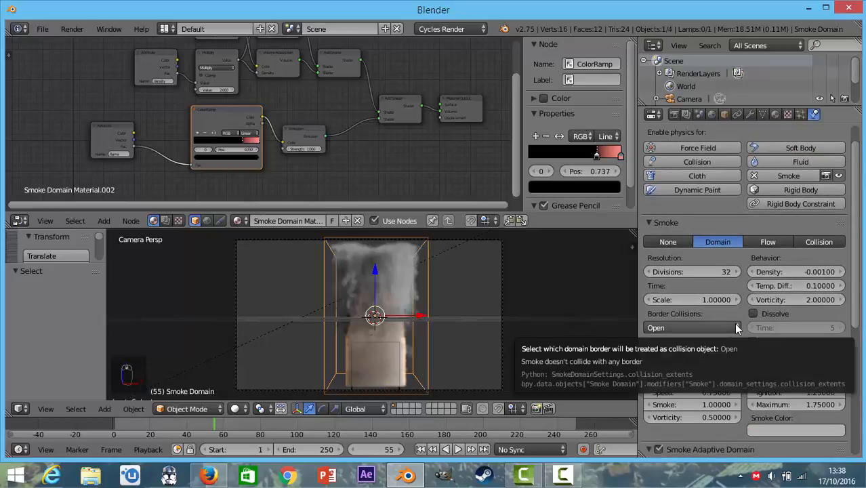